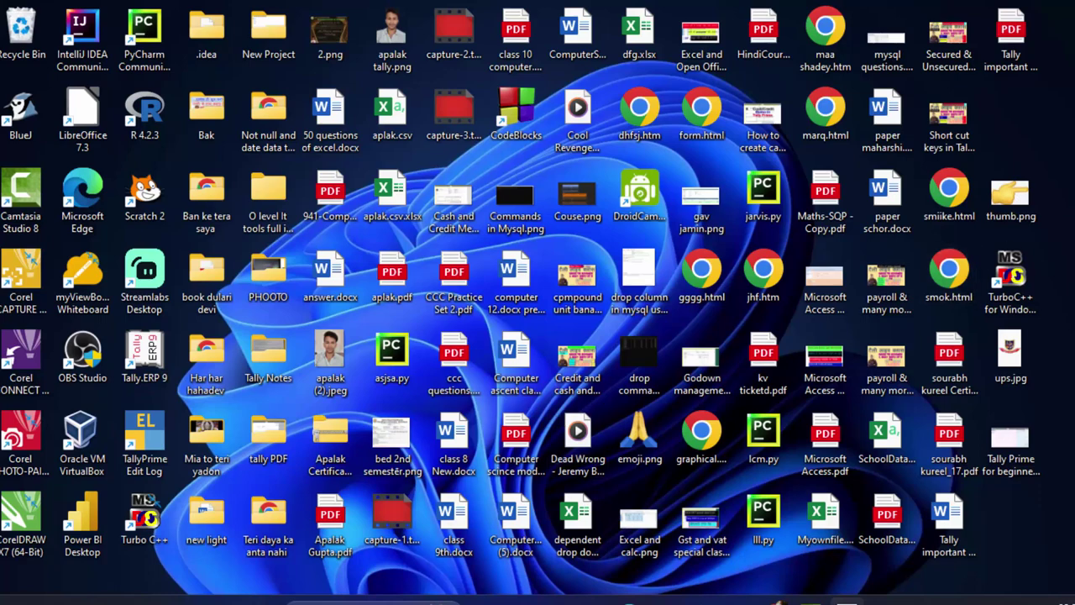
Step: Refresh the Windows desktop three times from its right-click menu
{"action": "right_click", "coordinate": [1008, 139]}
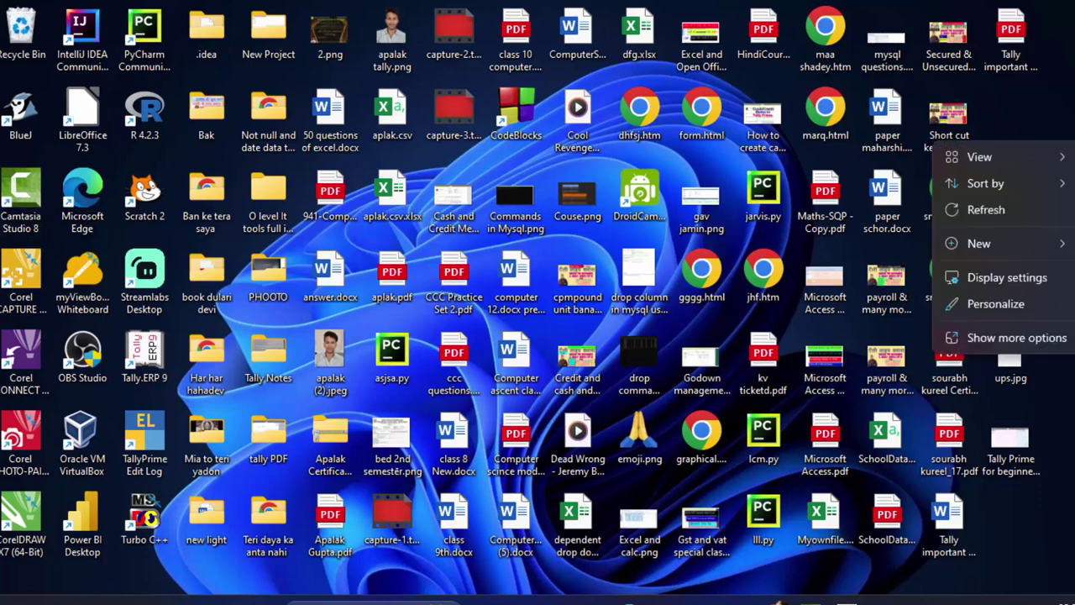
{"action": "left_click", "coordinate": [1065, 209]}
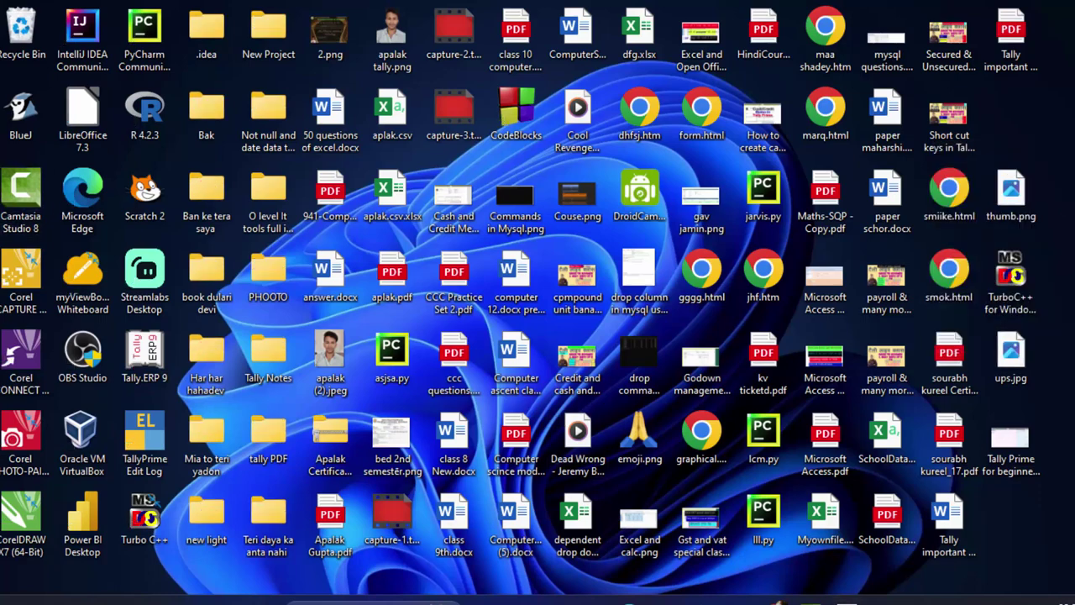
{"action": "right_click", "coordinate": [1072, 202]}
{"action": "left_click", "coordinate": [1058, 245]}
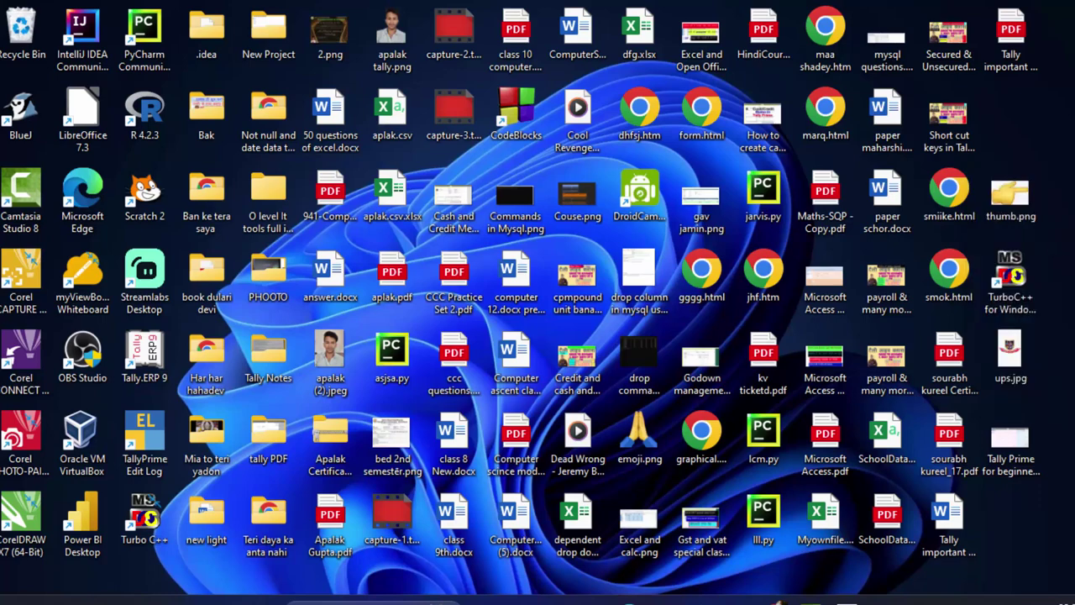
{"action": "right_click", "coordinate": [1054, 200]}
{"action": "left_click", "coordinate": [1048, 233]}
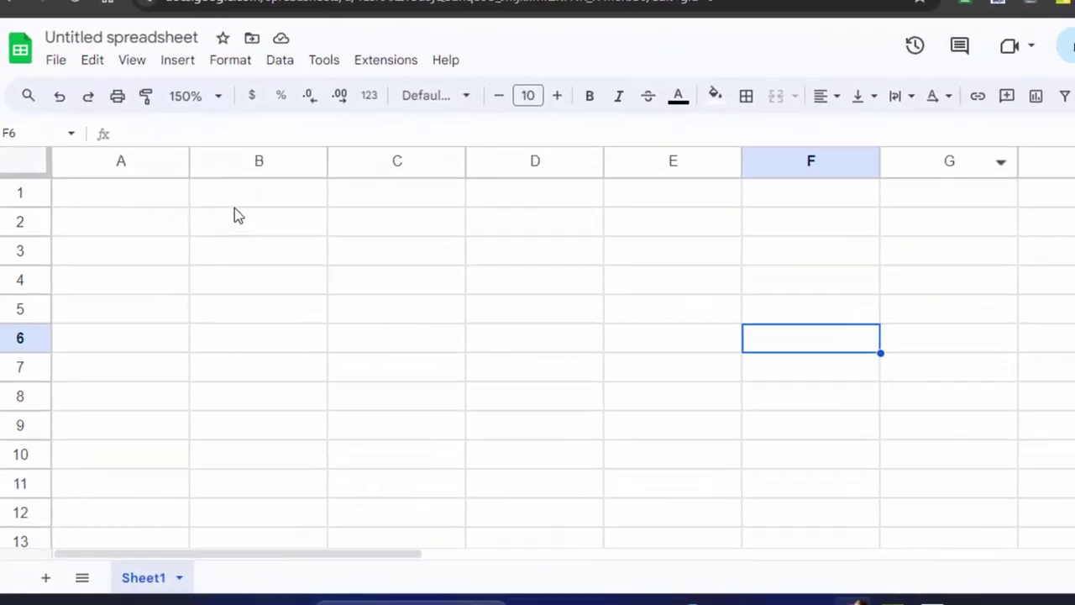
Step: Select cell B1 and start recording a new macro from Extensions > Macros
{"action": "left_click", "coordinate": [235, 204]}
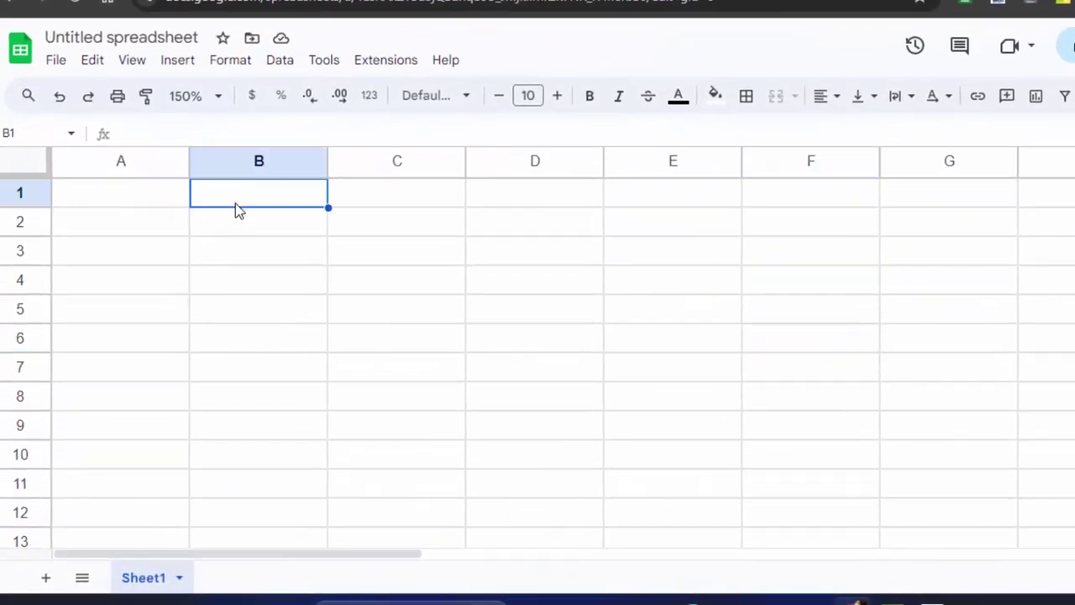
{"action": "left_click", "coordinate": [379, 62]}
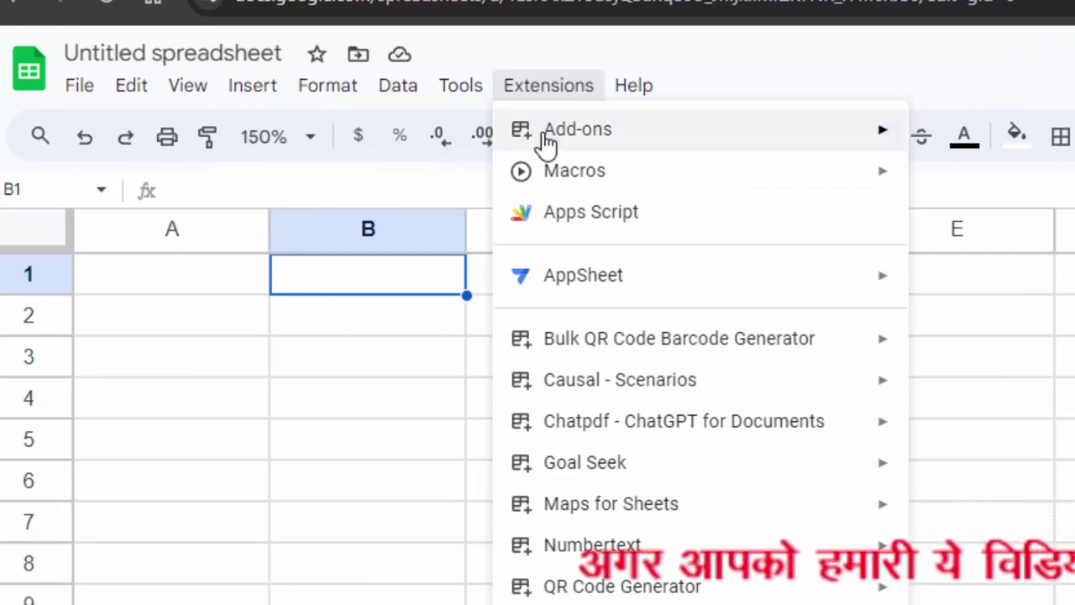
{"action": "mouse_move", "coordinate": [567, 176]}
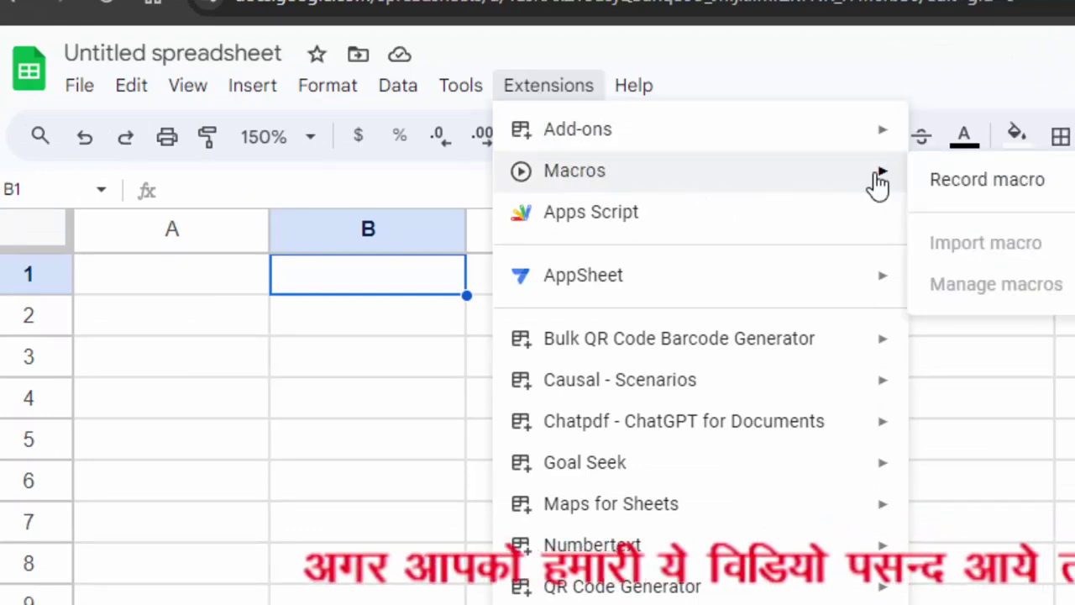
{"action": "left_click", "coordinate": [964, 181]}
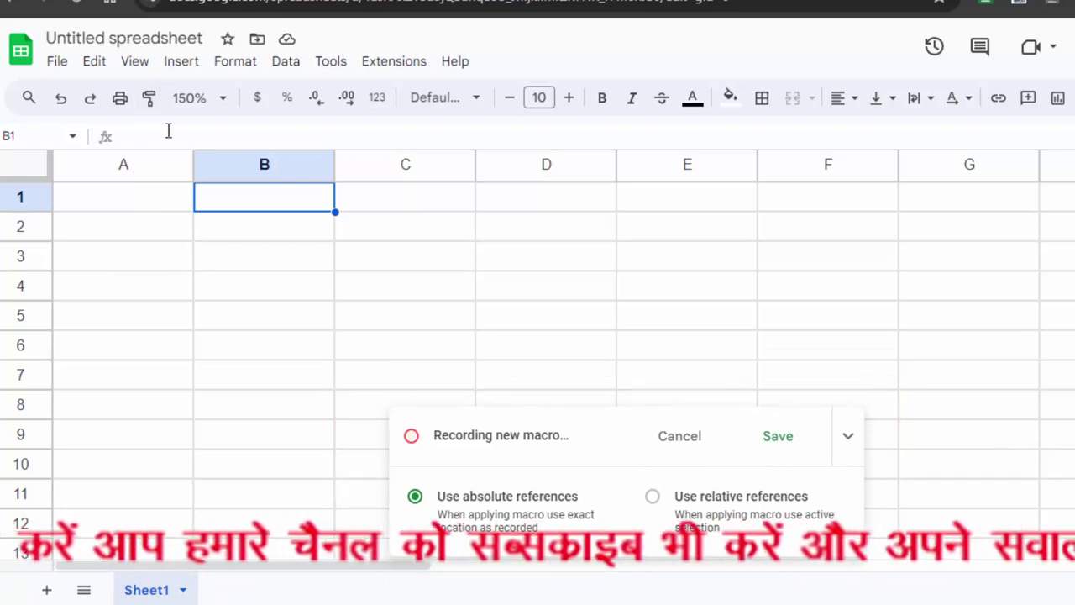
Step: Enter the headers 'Roll Number' in B1 and 'Name' in C1
{"action": "type", "text": "Ro"}
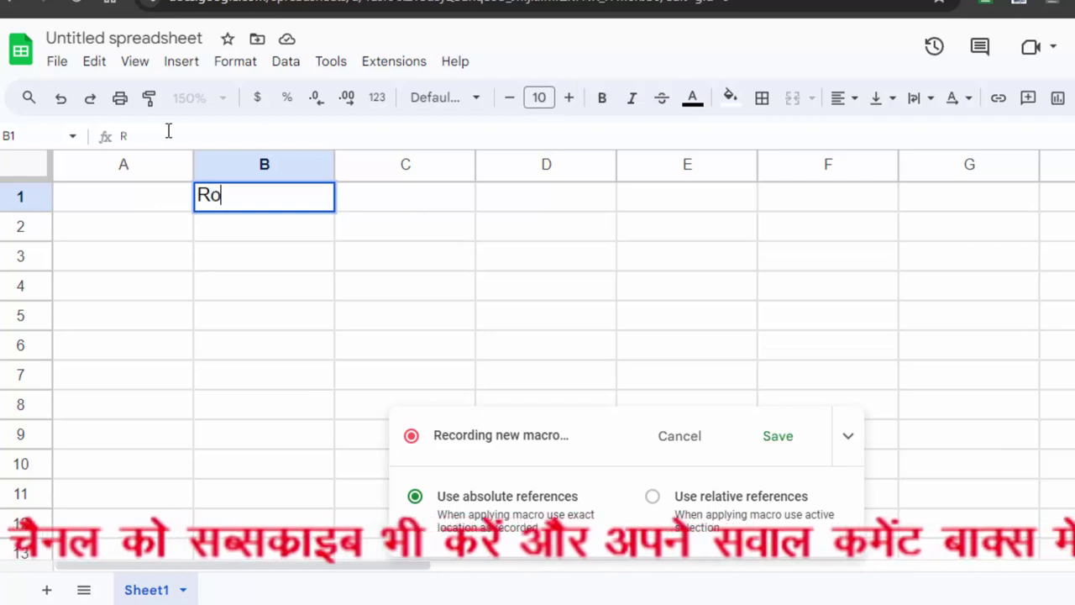
{"action": "type", "text": "B"}
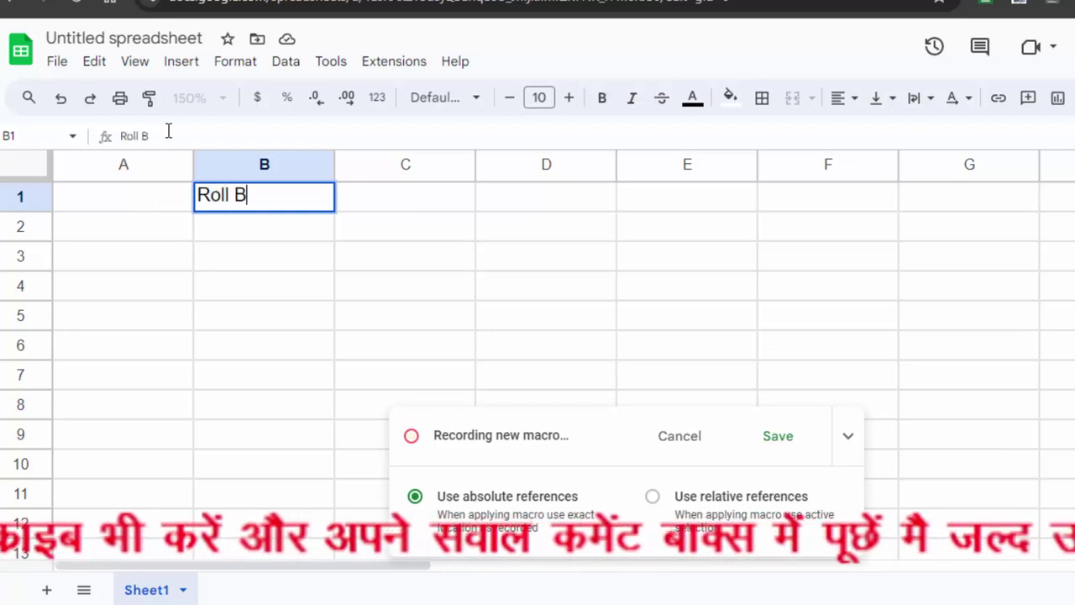
{"action": "key", "text": "BackSpace"}
{"action": "type", "text": "Number"}
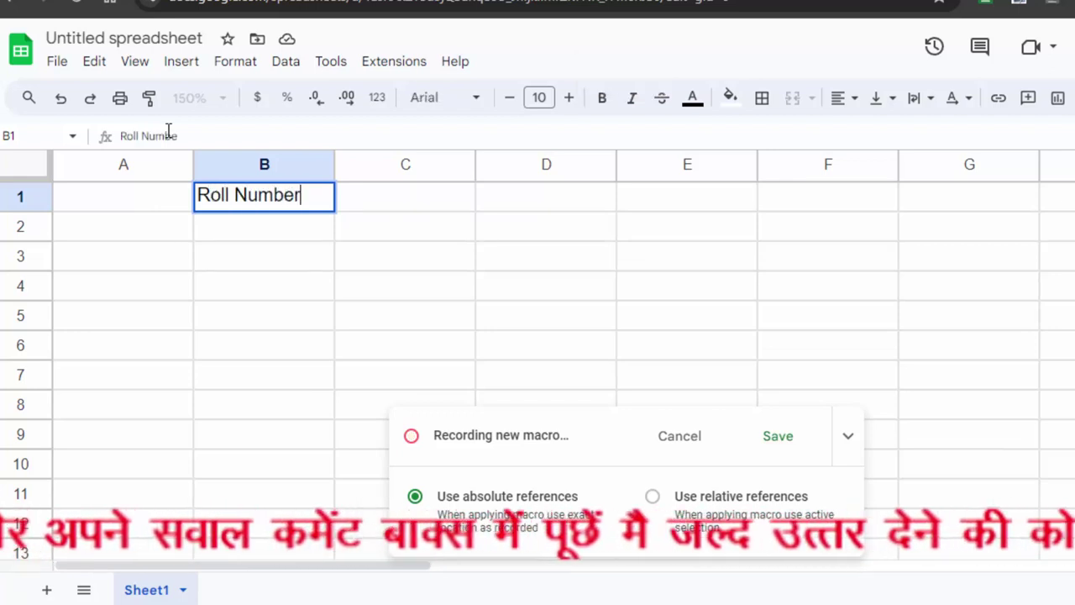
{"action": "left_click", "coordinate": [439, 204]}
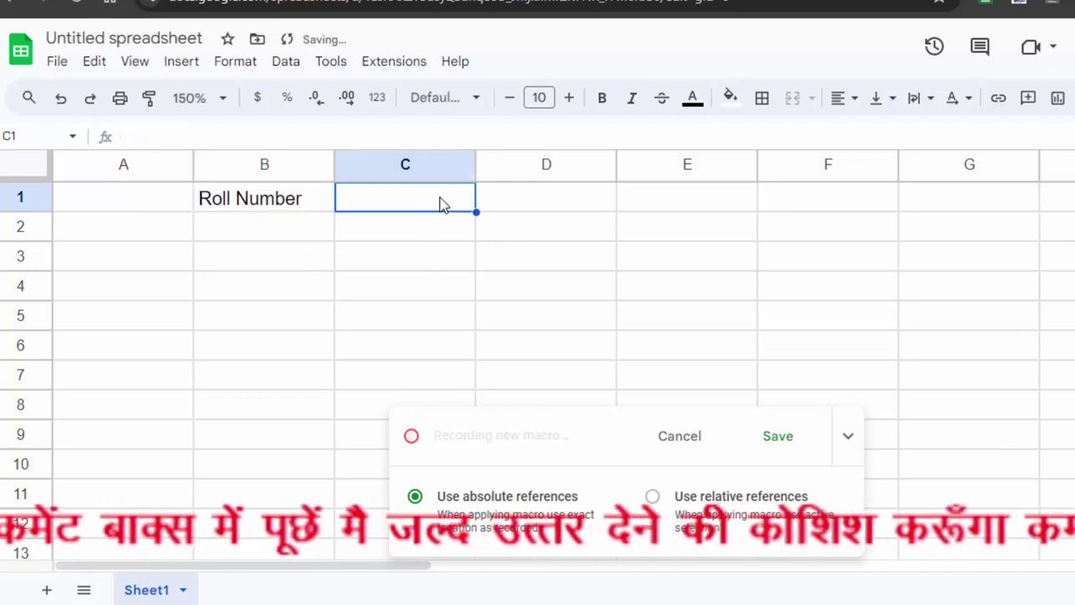
{"action": "type", "text": "Nsma"}
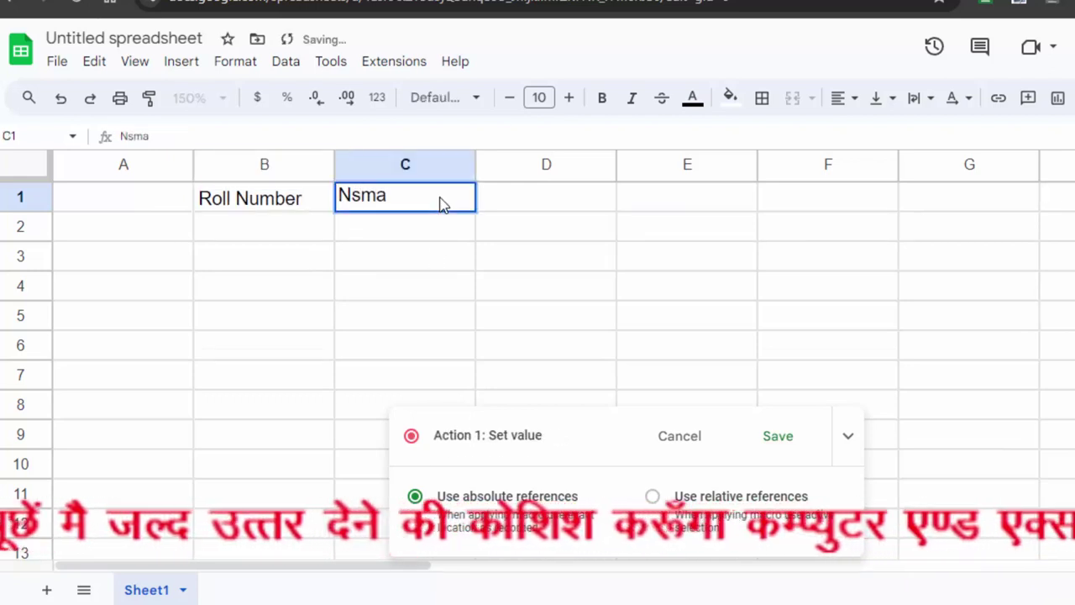
{"action": "key", "text": "BackSpace"}
{"action": "key", "text": "BackSpace"}
{"action": "key", "text": "BackSpace"}
{"action": "type", "text": "a"}
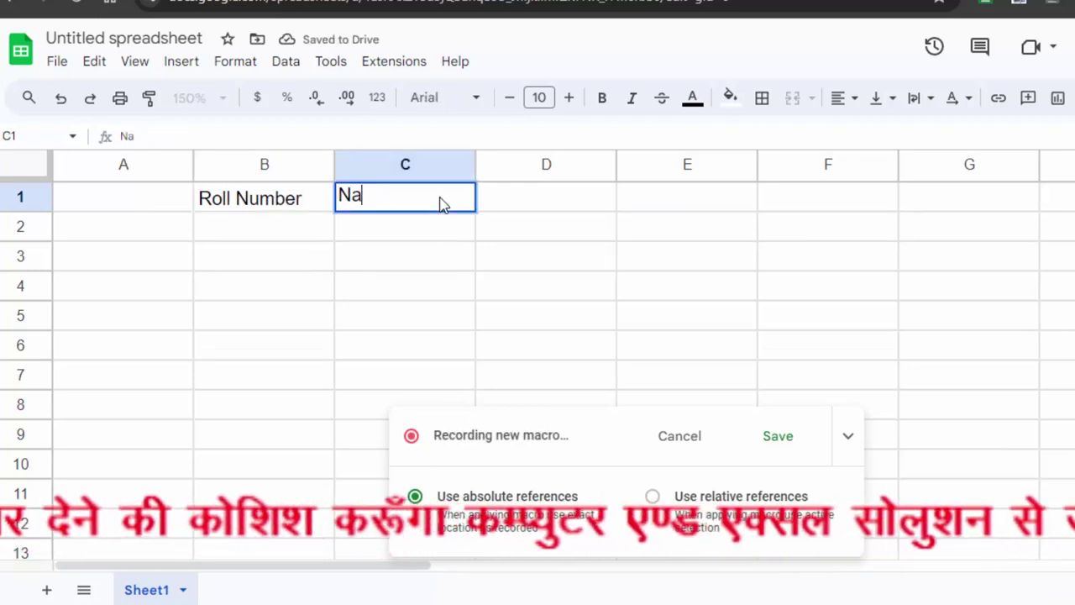
{"action": "type", "text": "me"}
{"action": "left_click", "coordinate": [208, 228]}
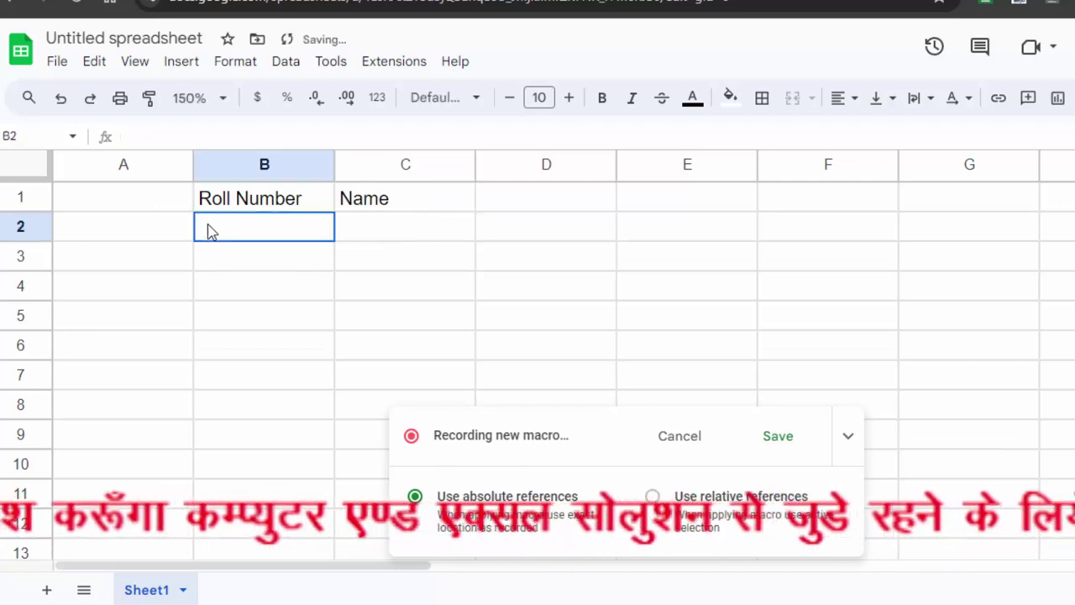
Step: Enter 1 and 2 in B2:B3, fill the series down to B8, and select C2:C8
{"action": "type", "text": "1"}
{"action": "key", "text": "Return"}
{"action": "type", "text": "2"}
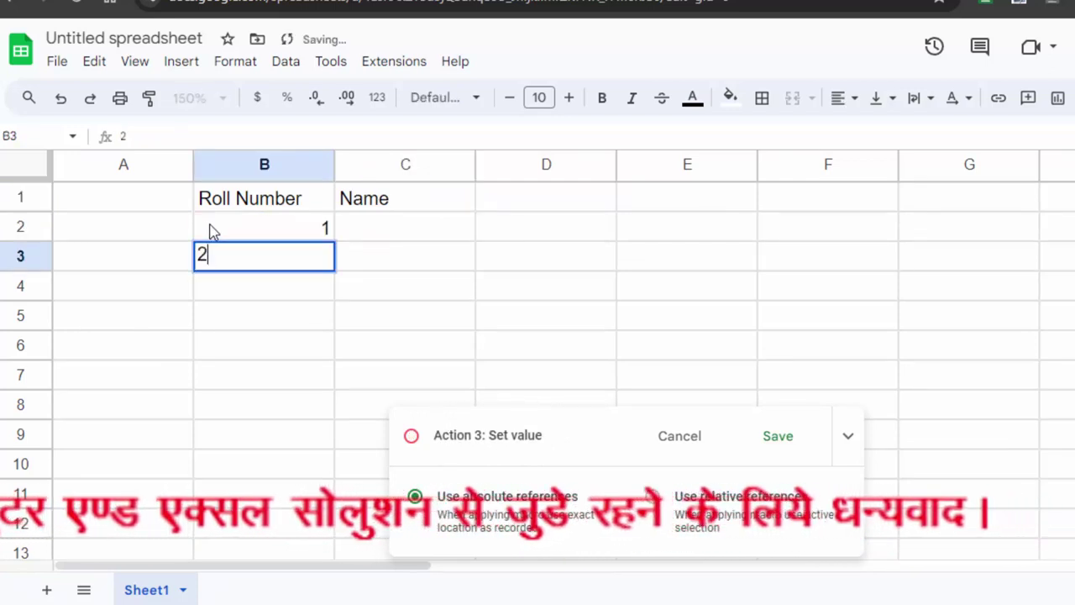
{"action": "left_click_drag", "start_coordinate": [209, 229], "coordinate": [231, 255]}
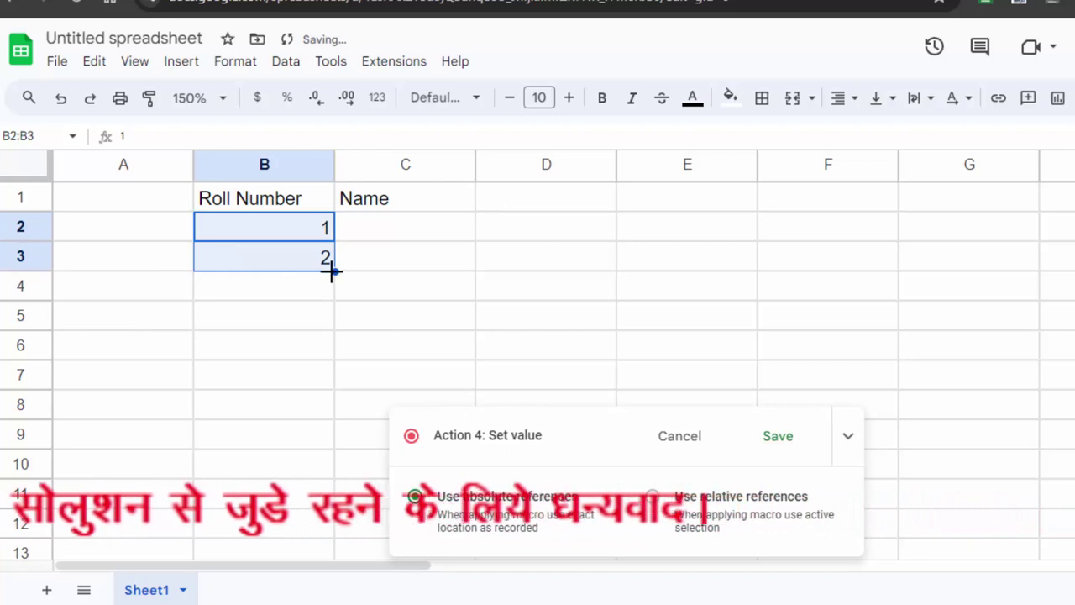
{"action": "left_click_drag", "start_coordinate": [335, 272], "coordinate": [328, 400]}
{"action": "left_click", "coordinate": [399, 240]}
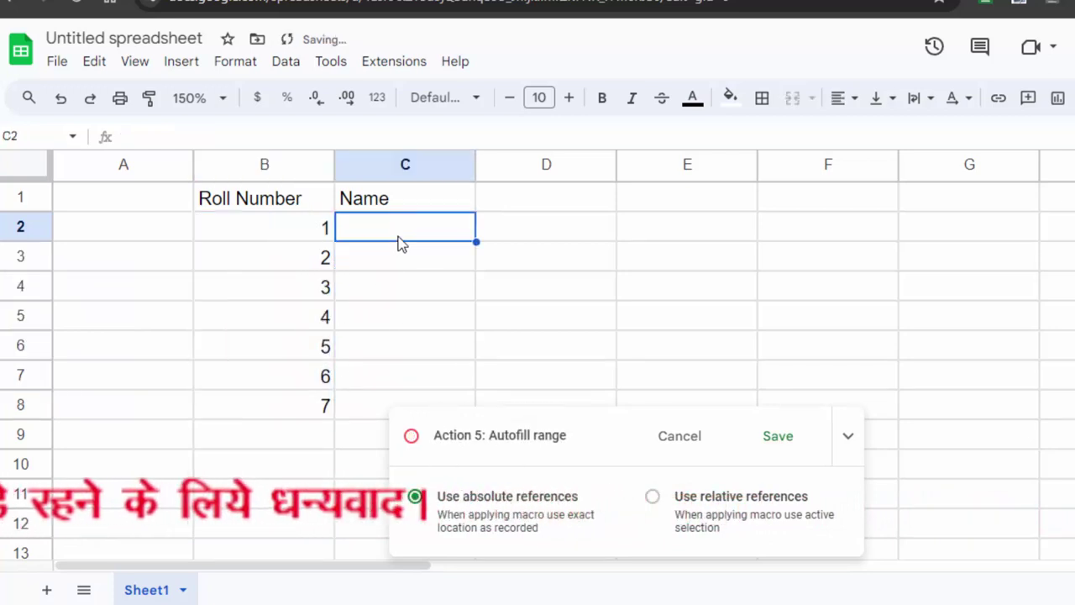
{"action": "left_click_drag", "start_coordinate": [405, 263], "coordinate": [426, 405]}
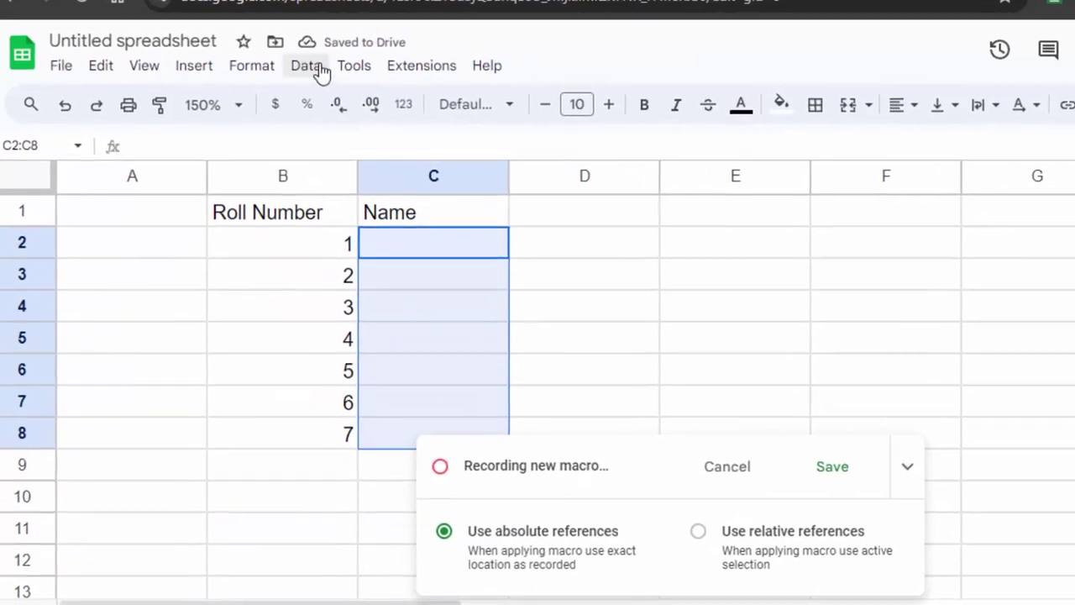
Step: Add a data validation dropdown on C2:C8 with Ram in dark red and Shyam in green
{"action": "left_click", "coordinate": [310, 69]}
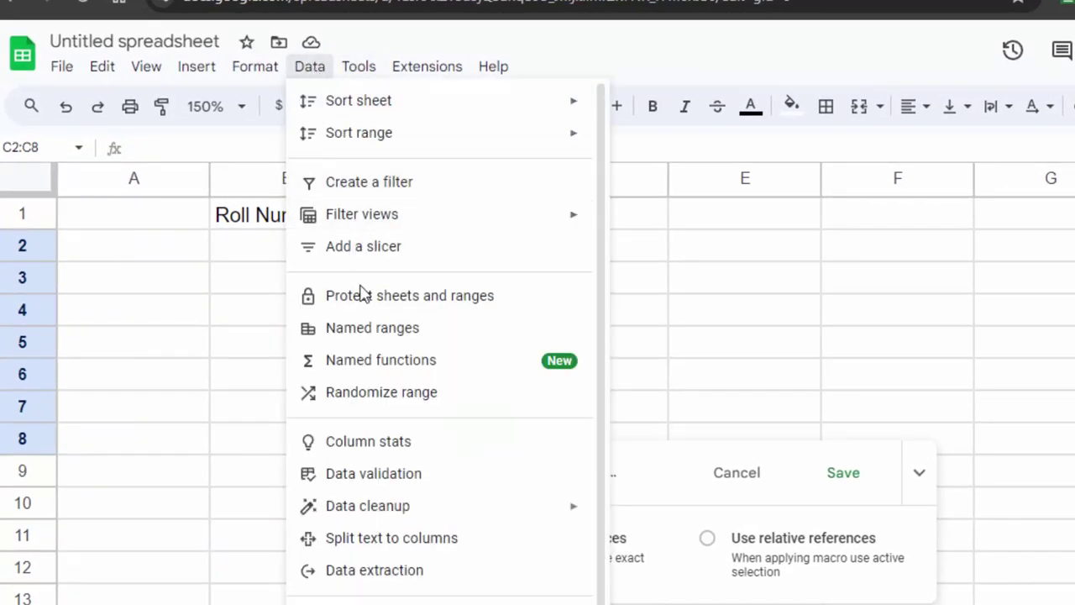
{"action": "left_click", "coordinate": [372, 475]}
{"action": "type", "text": "Ram"}
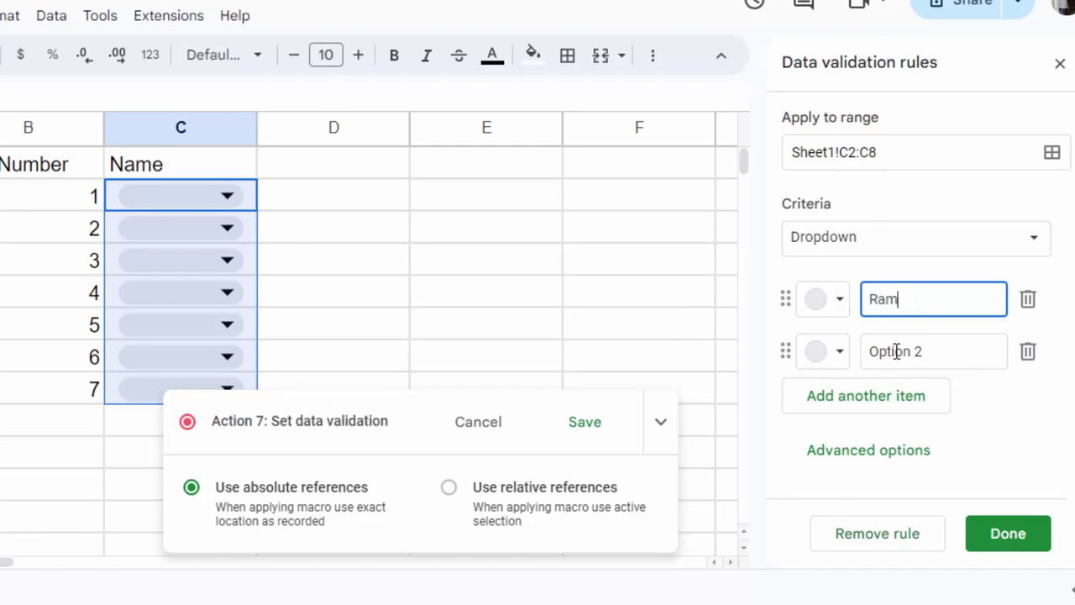
{"action": "left_click", "coordinate": [840, 299]}
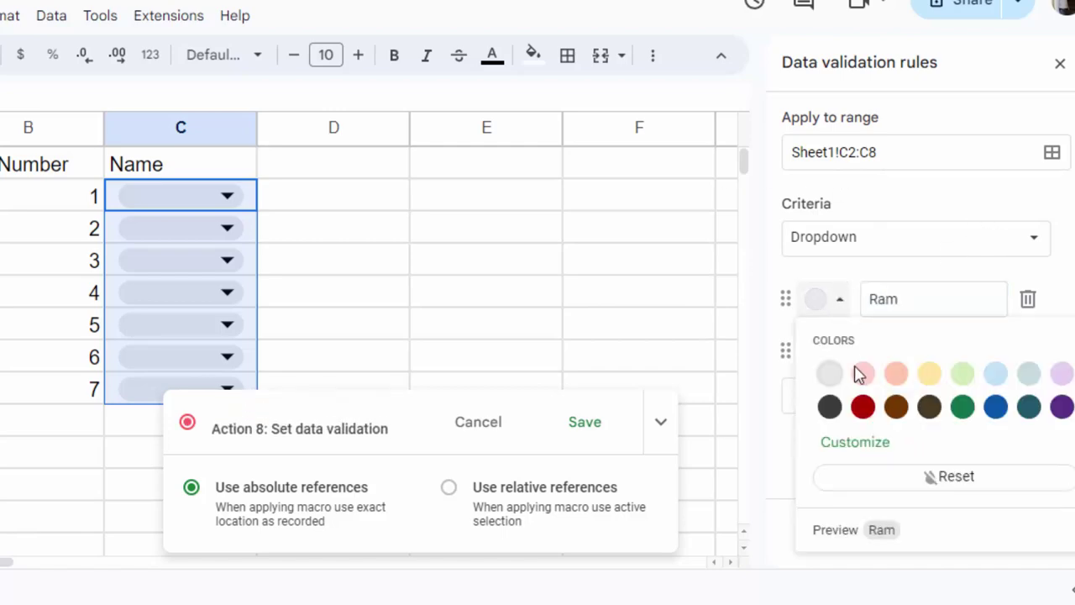
{"action": "left_click", "coordinate": [862, 408]}
{"action": "type", "text": "Shyam"}
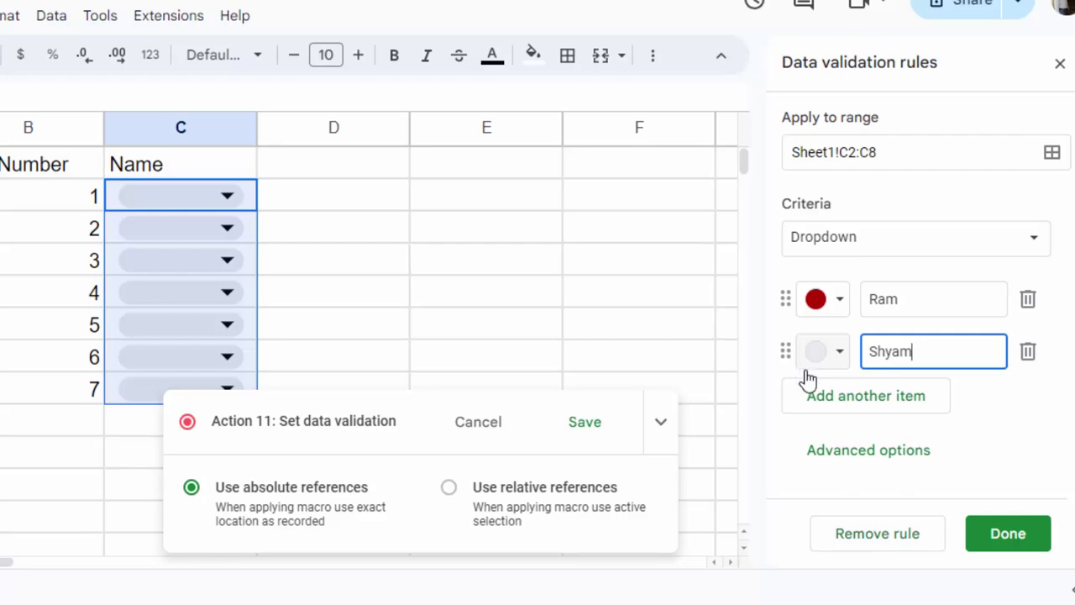
{"action": "left_click", "coordinate": [840, 353]}
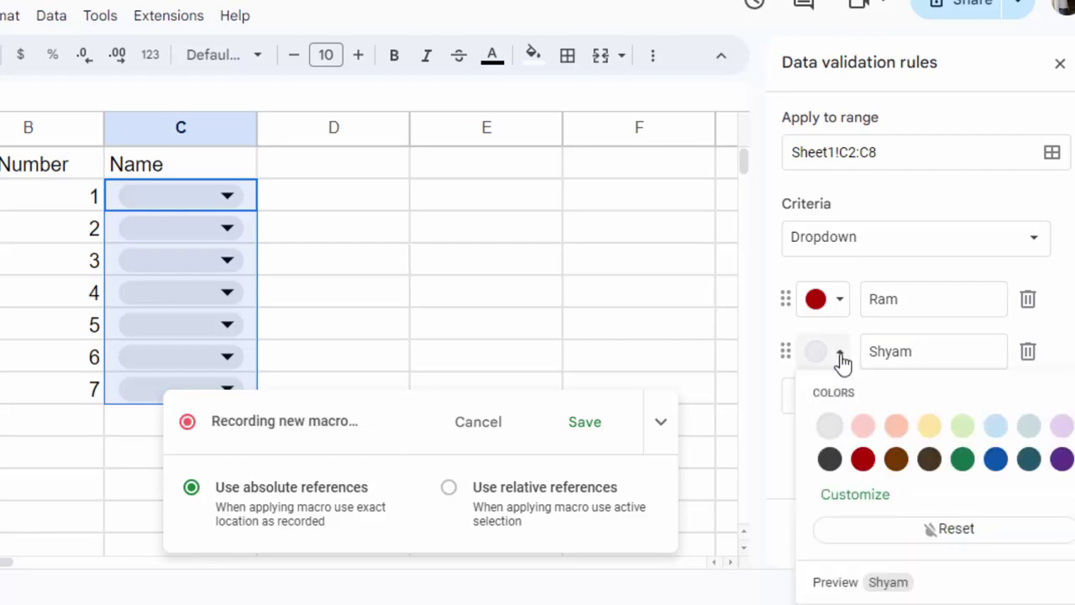
{"action": "left_click", "coordinate": [964, 460]}
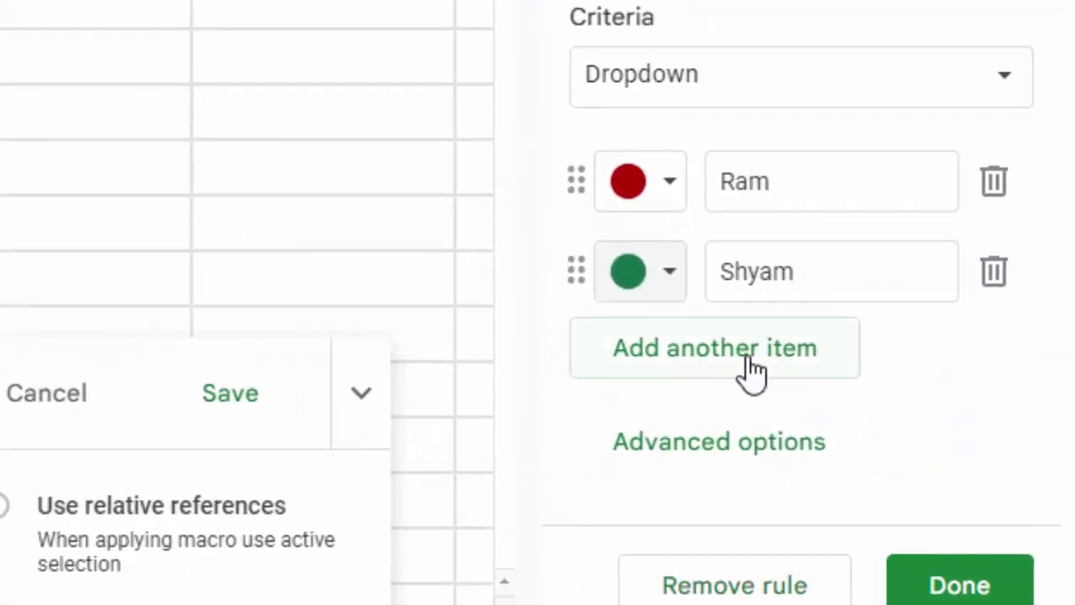
Step: Add dropdown items Monu in light pink and Ritesh in light green
{"action": "left_click", "coordinate": [886, 405]}
{"action": "left_click", "coordinate": [669, 363]}
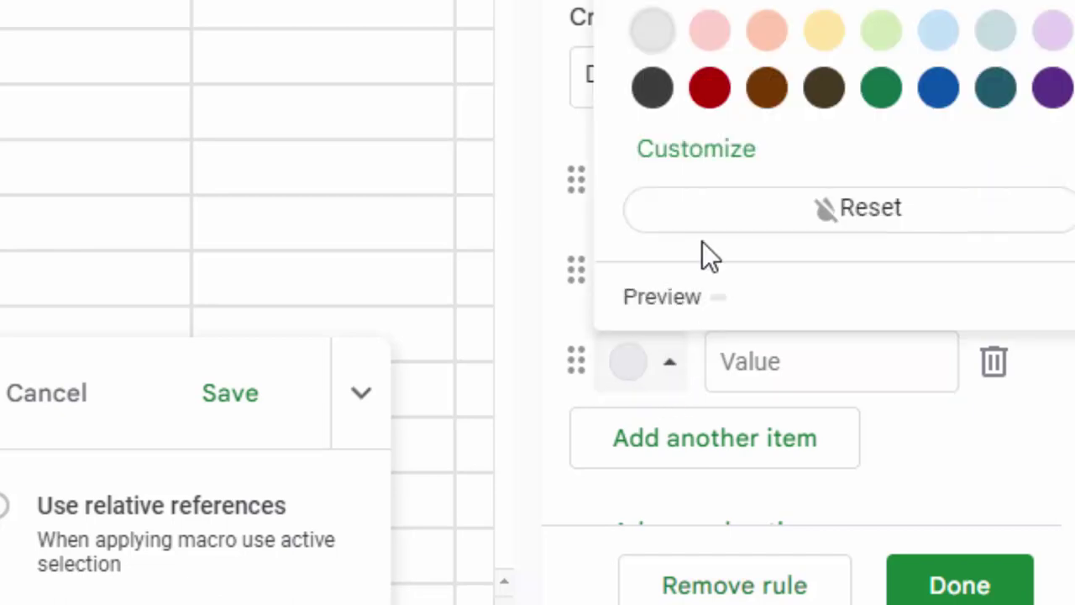
{"action": "left_click", "coordinate": [710, 38]}
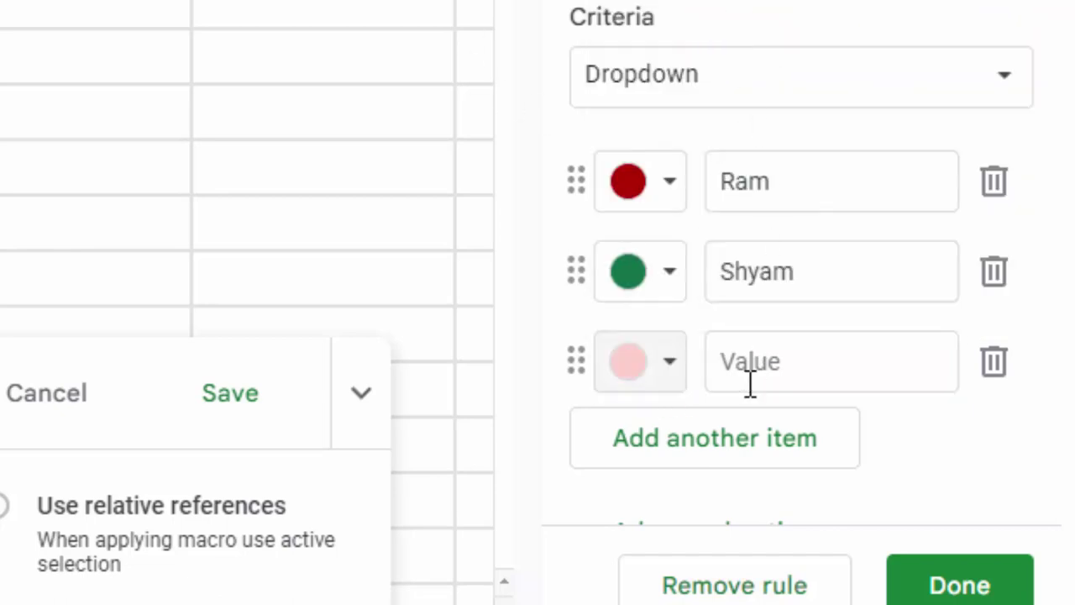
{"action": "left_click", "coordinate": [771, 355]}
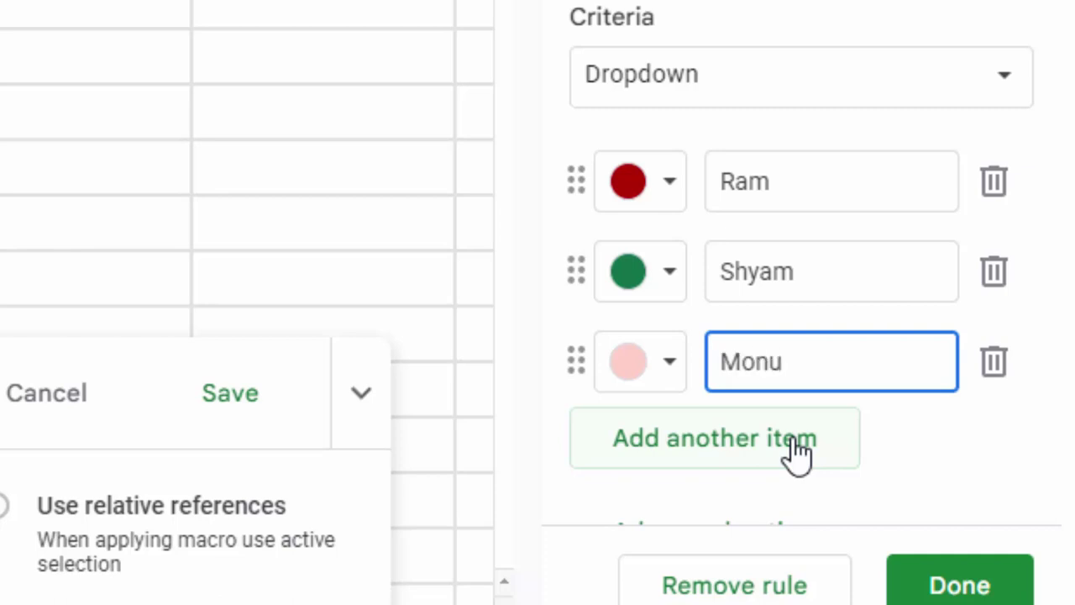
{"action": "left_click", "coordinate": [684, 443]}
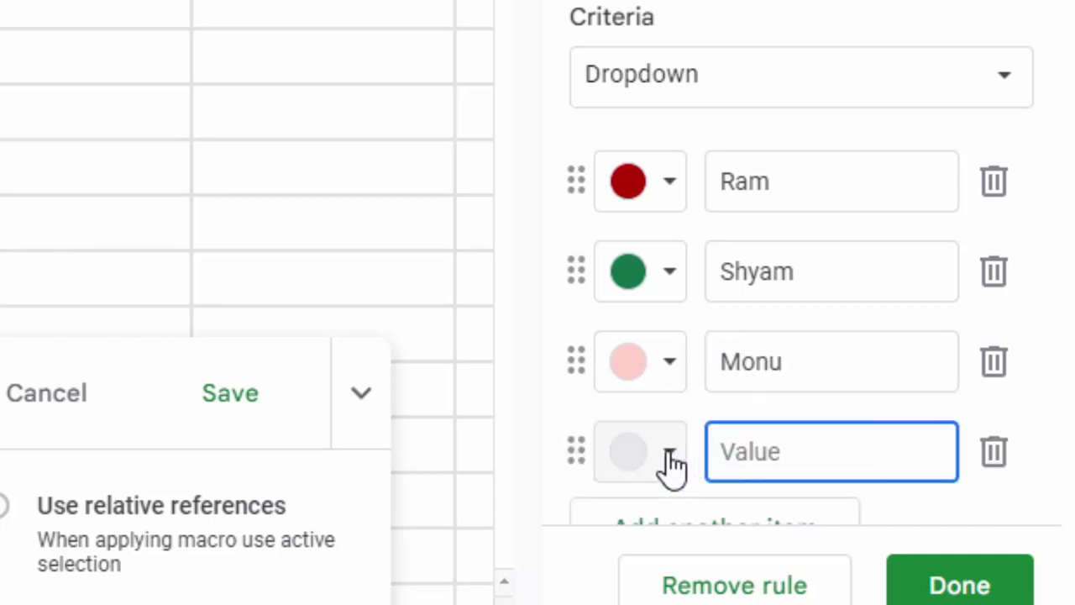
{"action": "left_click", "coordinate": [669, 454]}
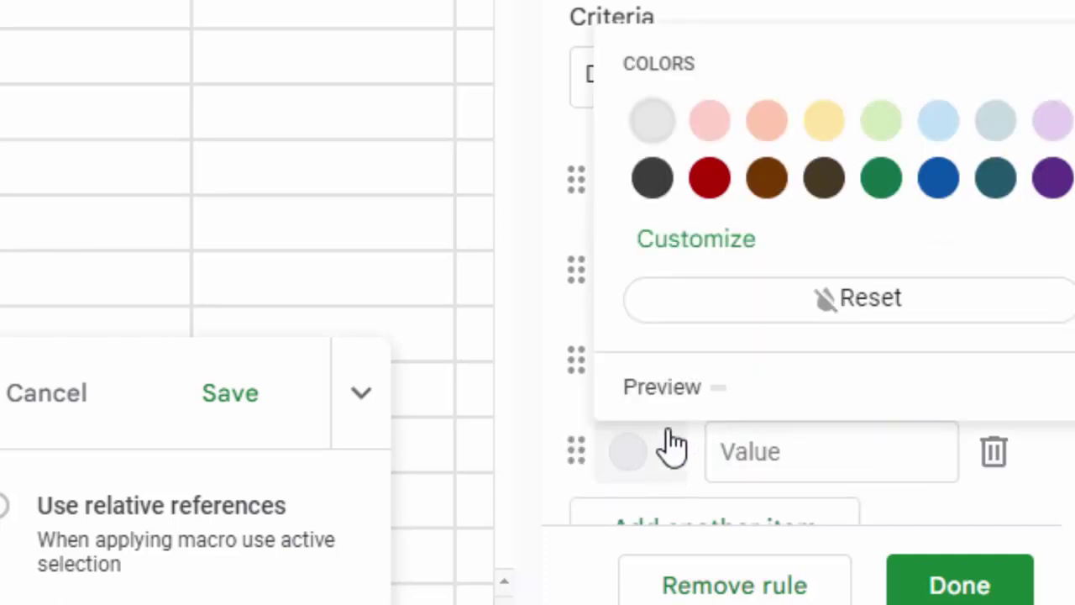
{"action": "left_click", "coordinate": [881, 121]}
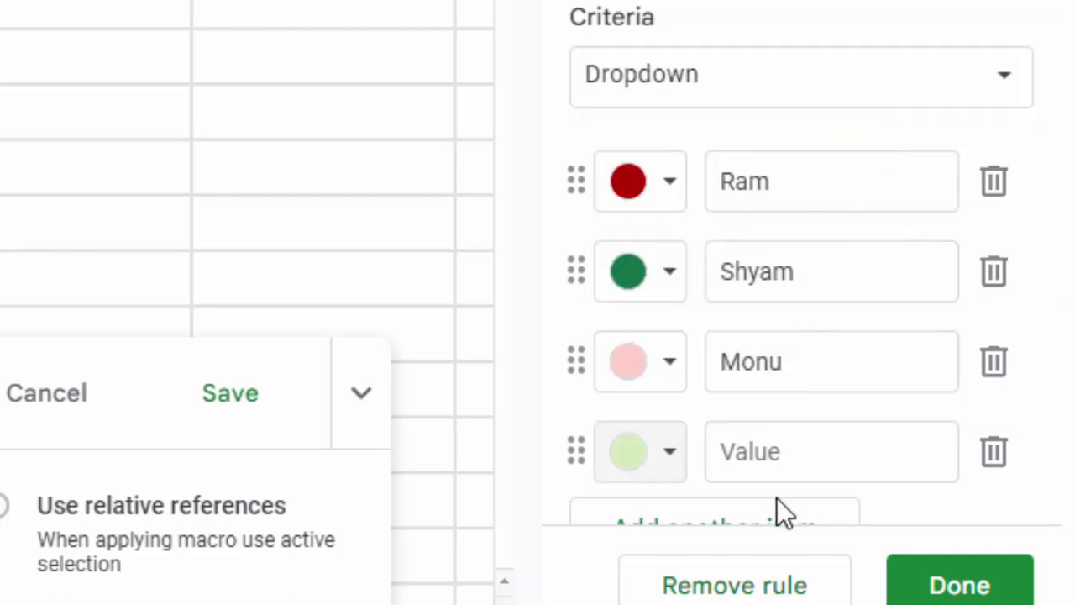
{"action": "scroll", "coordinate": [800, 417], "scroll_direction": "down", "scroll_amount": 2}
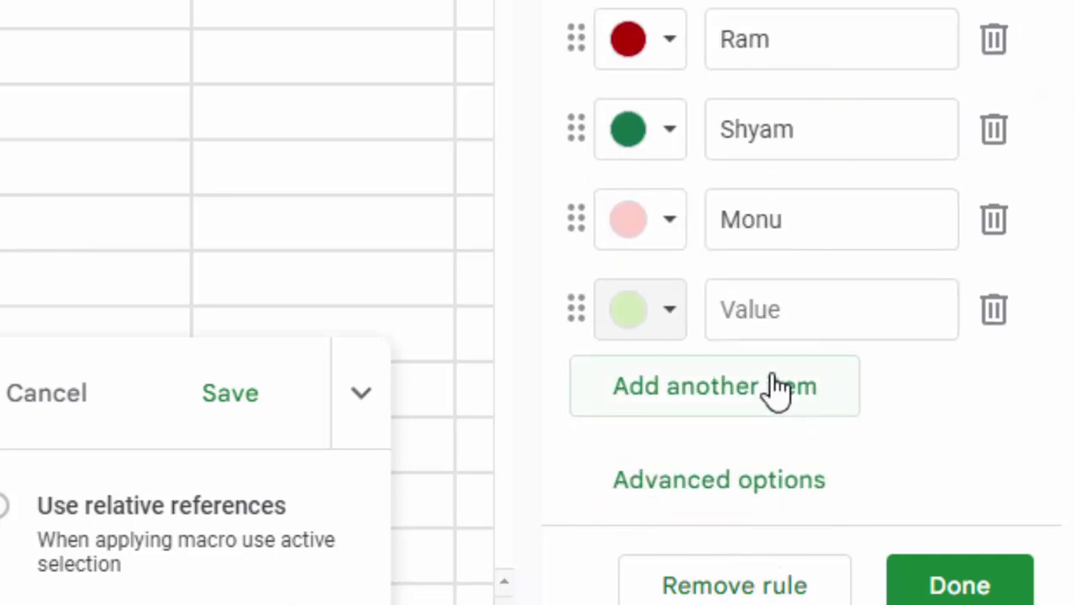
{"action": "left_click", "coordinate": [781, 324]}
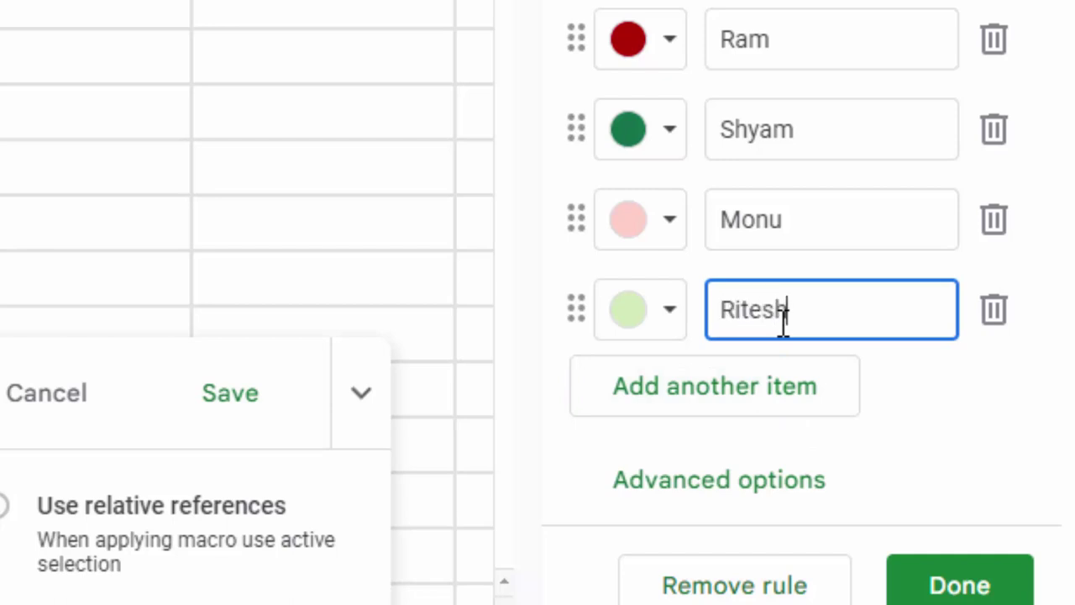
Step: Add Raj in blue as the fifth item and add an empty sixth item
{"action": "left_click", "coordinate": [720, 390]}
{"action": "left_click", "coordinate": [635, 420]}
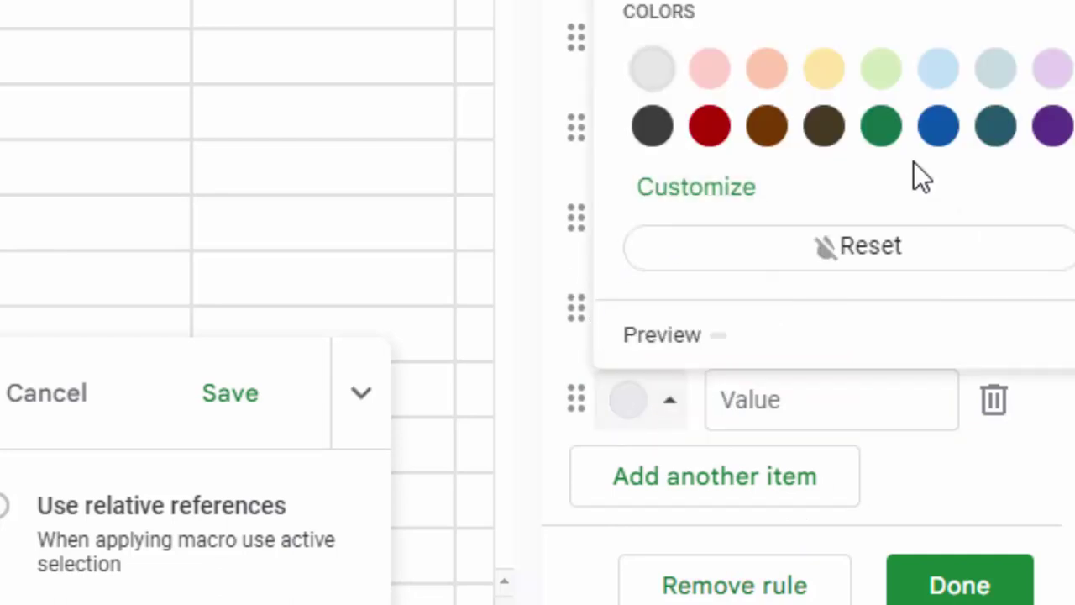
{"action": "left_click", "coordinate": [938, 126]}
{"action": "left_click", "coordinate": [817, 405]}
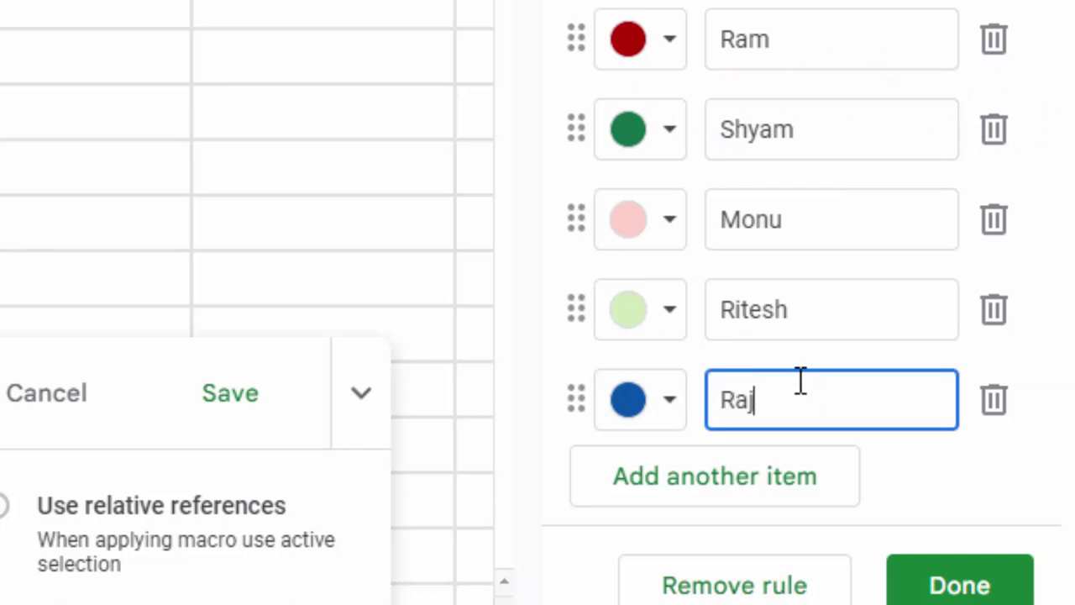
{"action": "left_click", "coordinate": [736, 511]}
{"action": "scroll", "coordinate": [739, 440], "scroll_direction": "down", "scroll_amount": 2}
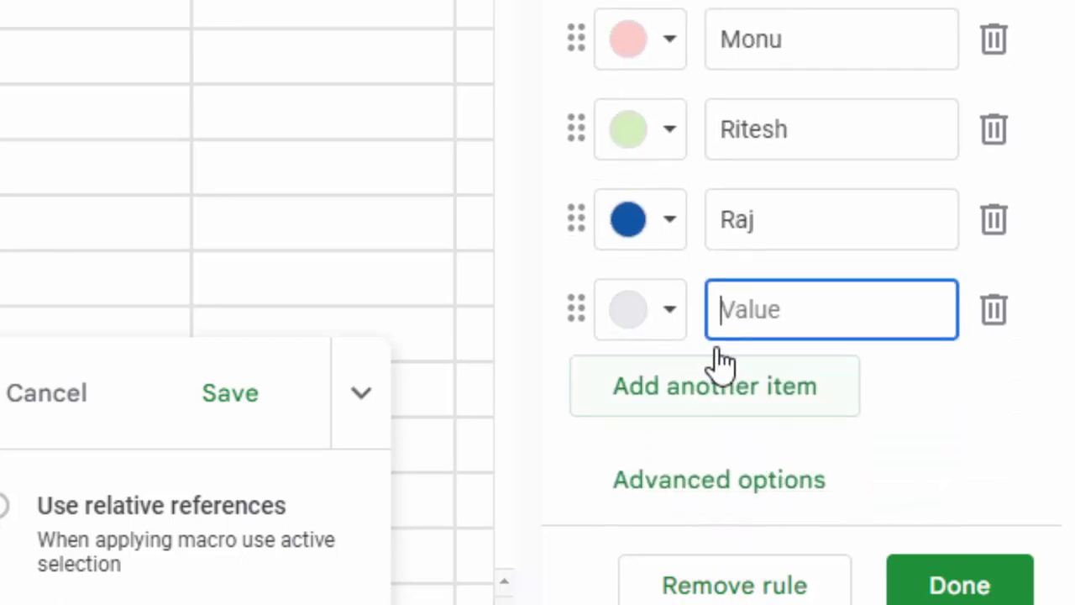
{"action": "left_click", "coordinate": [671, 311]}
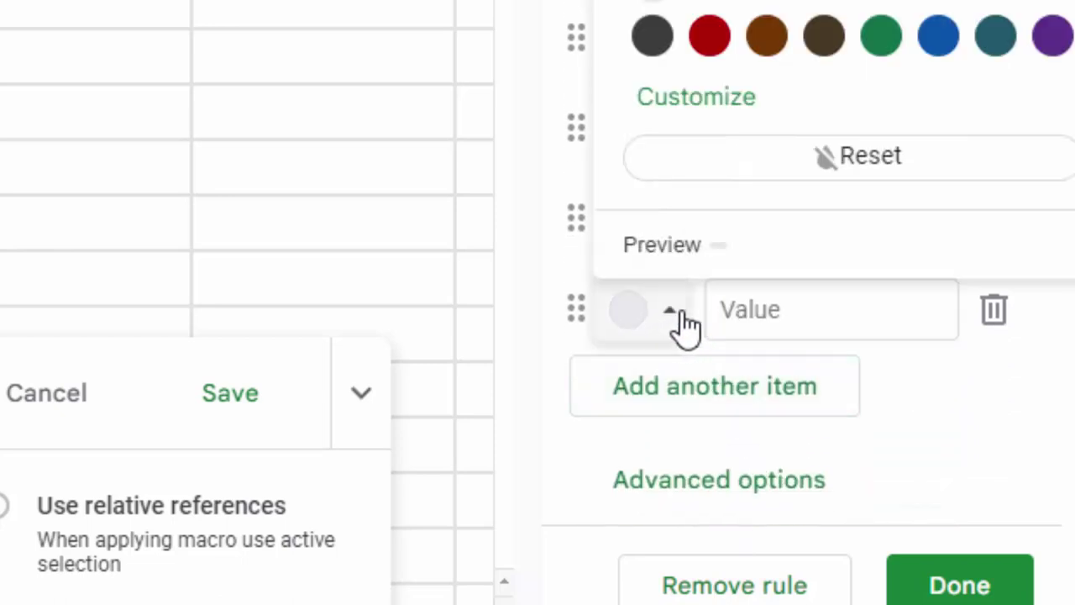
Step: Try a custom colour and dark green, then set the sixth item to light yellow
{"action": "left_click", "coordinate": [701, 100]}
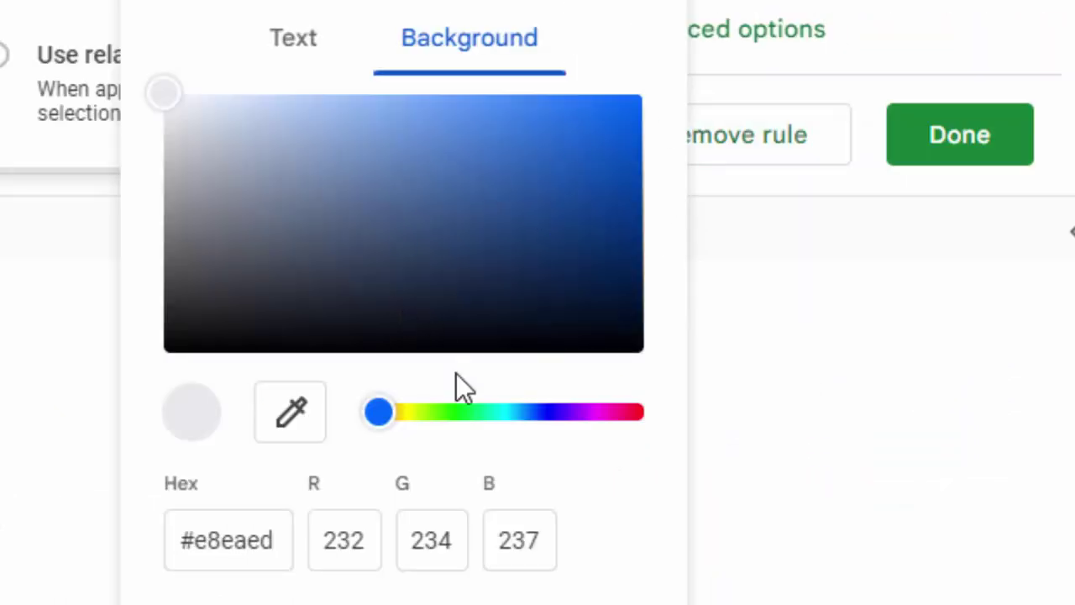
{"action": "left_click", "coordinate": [454, 411]}
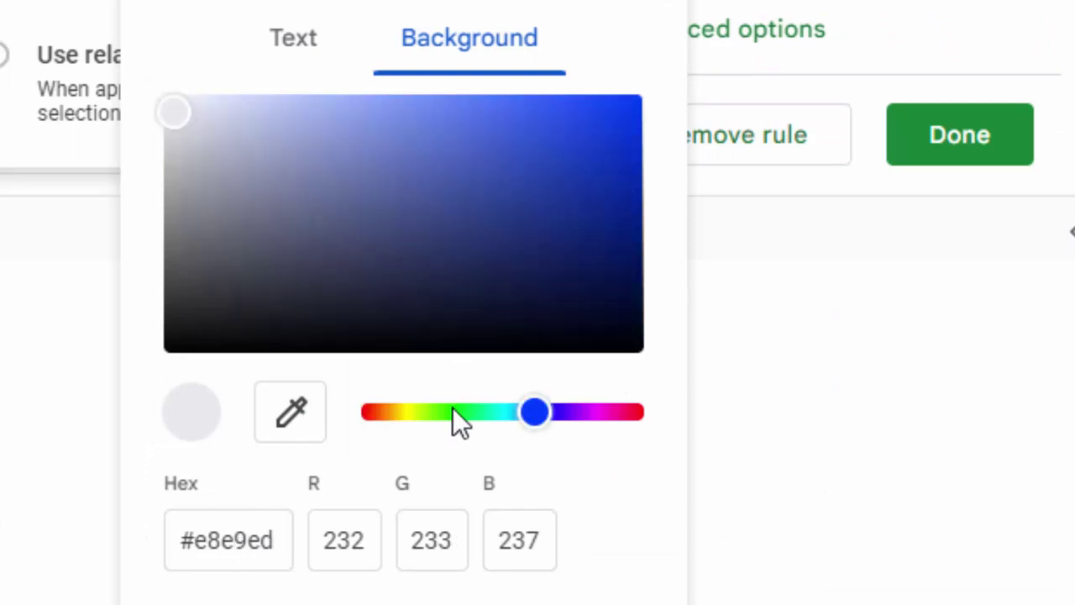
{"action": "mouse_move", "coordinate": [453, 413]}
{"action": "left_mouse_down"}
{"action": "mouse_move", "coordinate": [469, 409]}
{"action": "mouse_move", "coordinate": [461, 415]}
{"action": "left_mouse_up"}
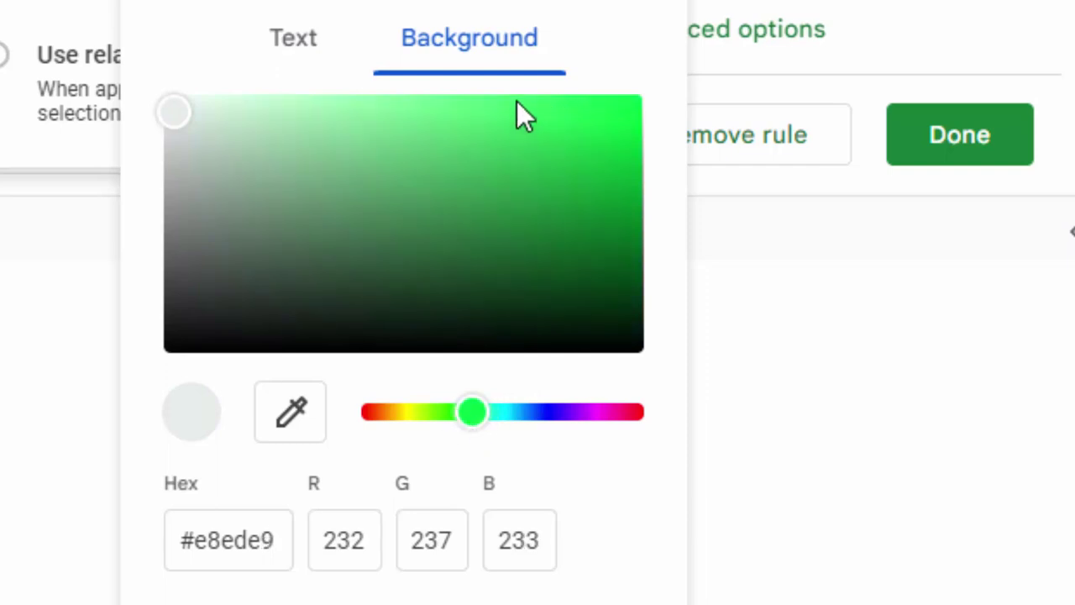
{"action": "left_click", "coordinate": [591, 103]}
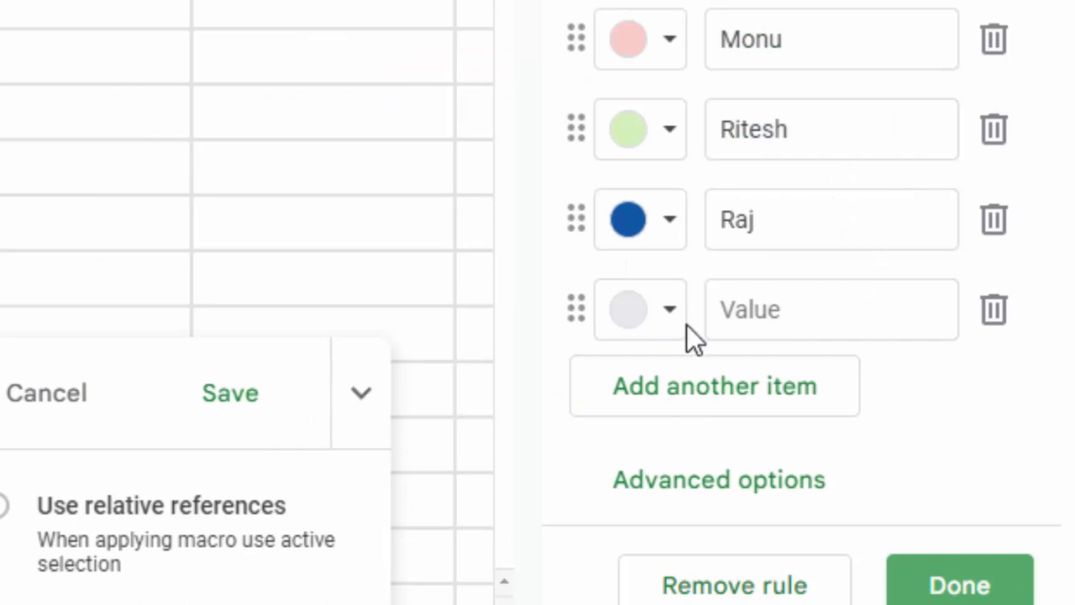
{"action": "left_click", "coordinate": [669, 310]}
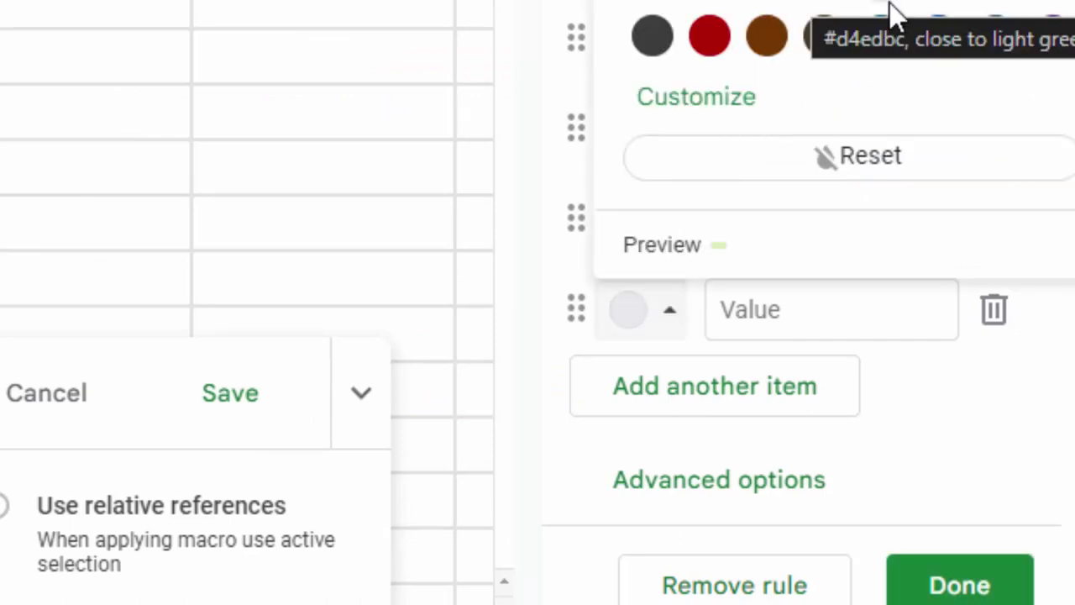
{"action": "left_click", "coordinate": [882, 33]}
{"action": "left_click", "coordinate": [888, 47]}
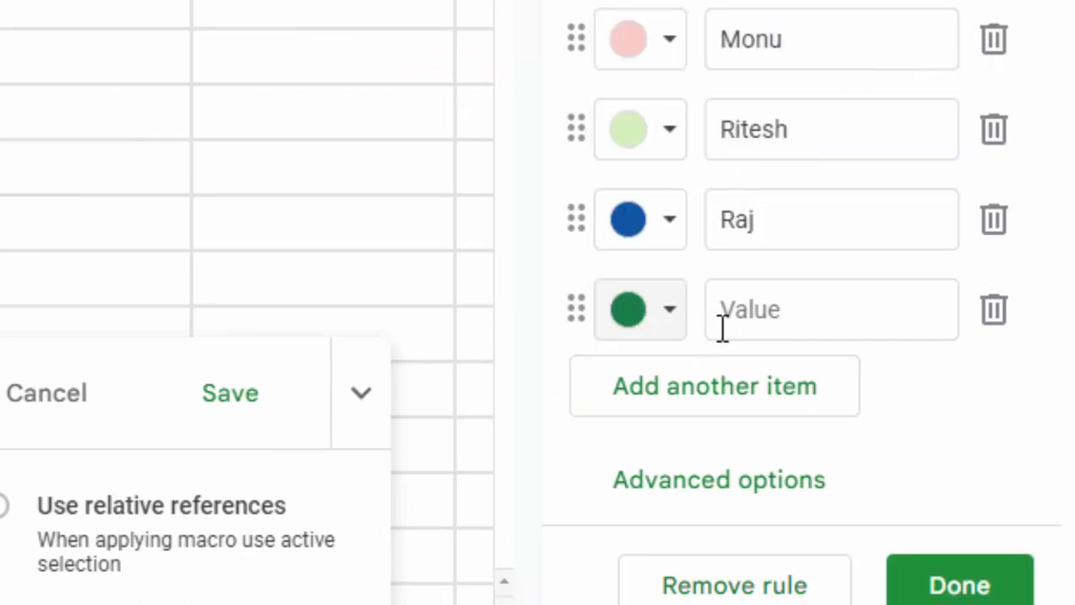
{"action": "left_click", "coordinate": [670, 311]}
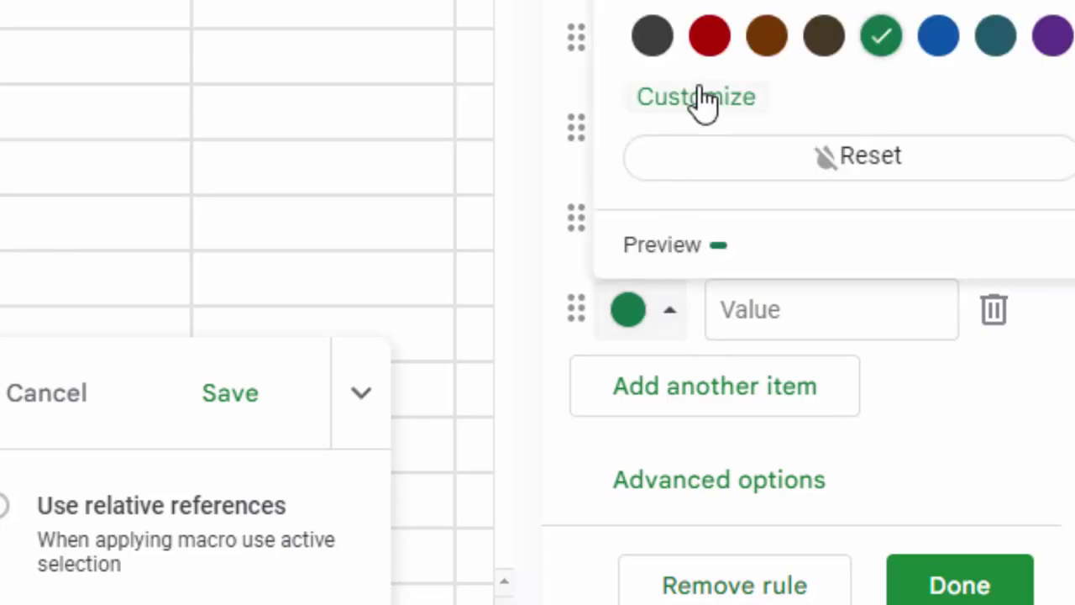
{"action": "left_click", "coordinate": [819, 5]}
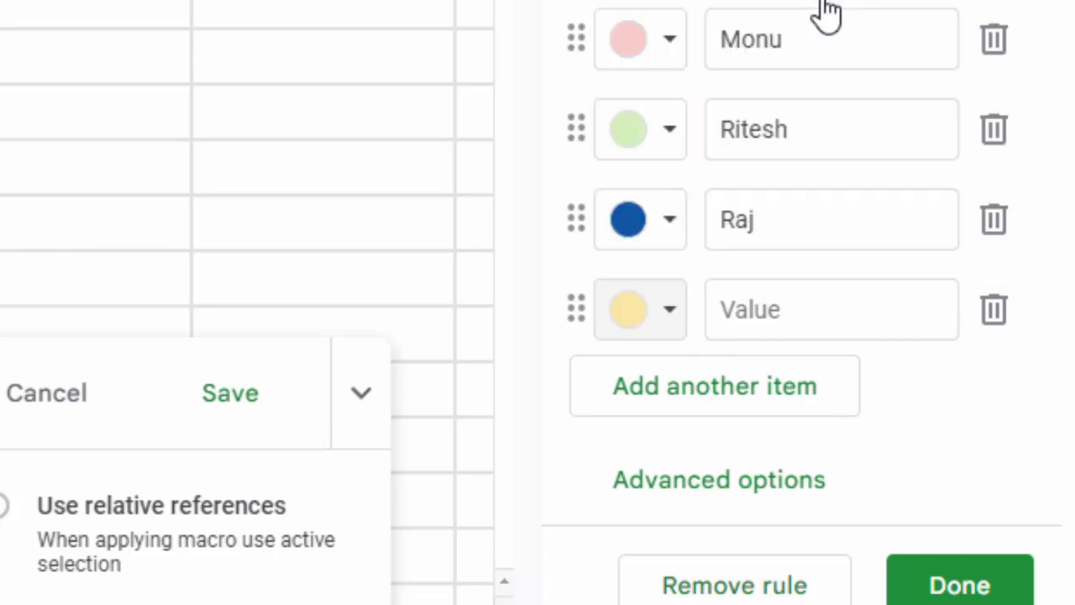
Step: Name the sixth item Lokesh and save the dropdown rule
{"action": "left_click", "coordinate": [776, 312]}
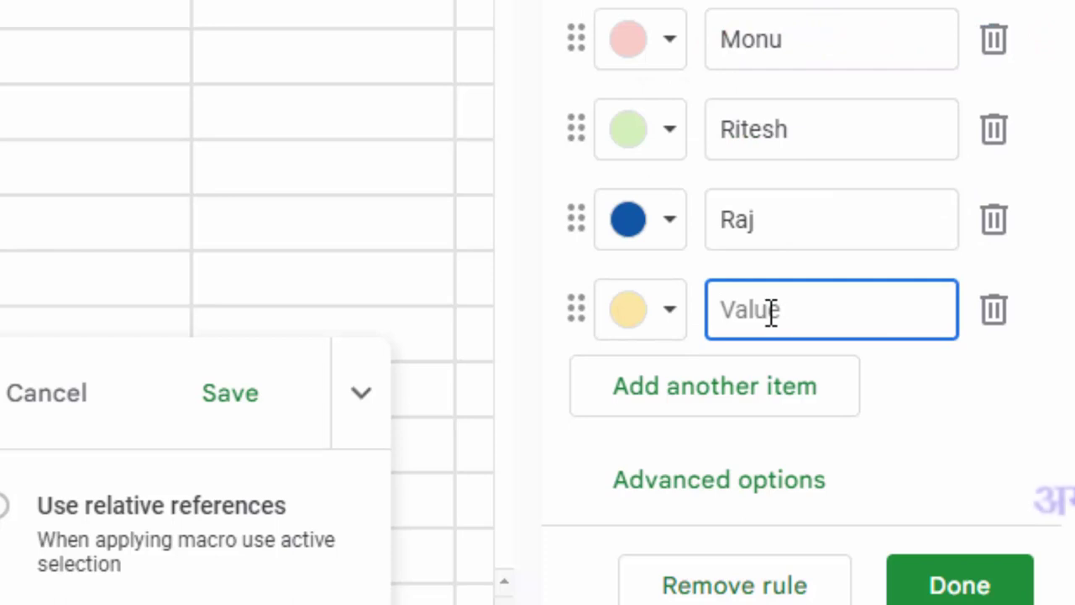
{"action": "type", "text": "Loesh"}
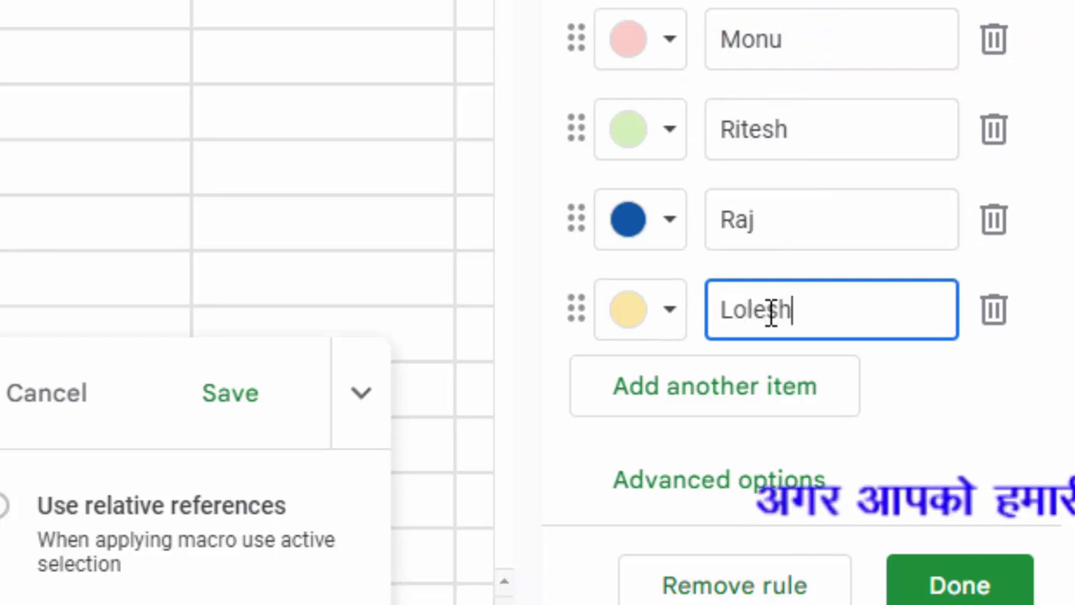
{"action": "key", "text": "BackSpace"}
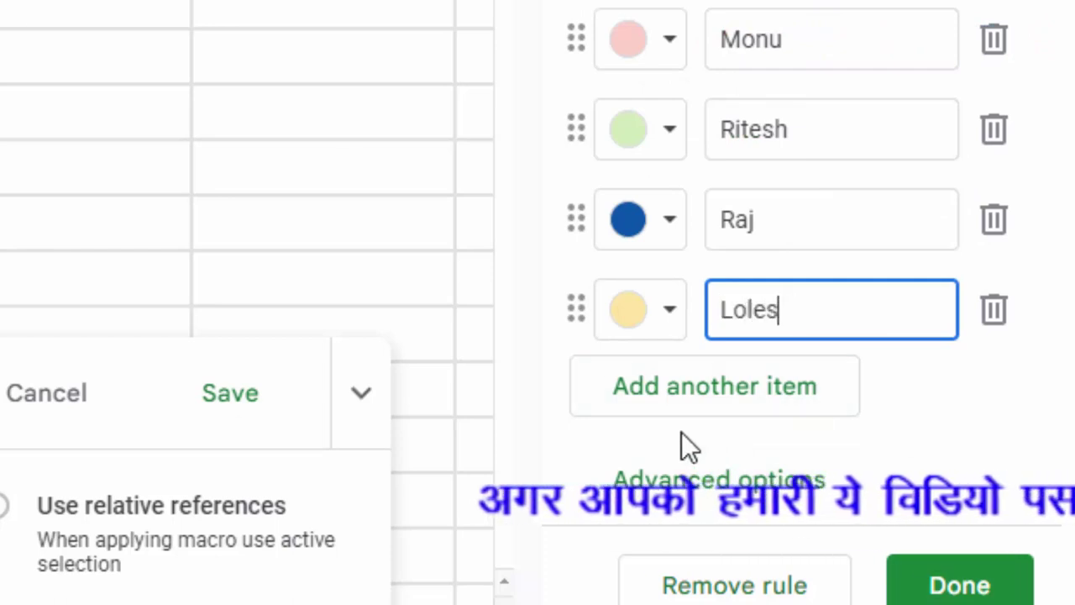
{"action": "key", "text": "BackSpace"}
{"action": "key", "text": "BackSpace"}
{"action": "key", "text": "BackSpace"}
{"action": "type", "text": "kes"}
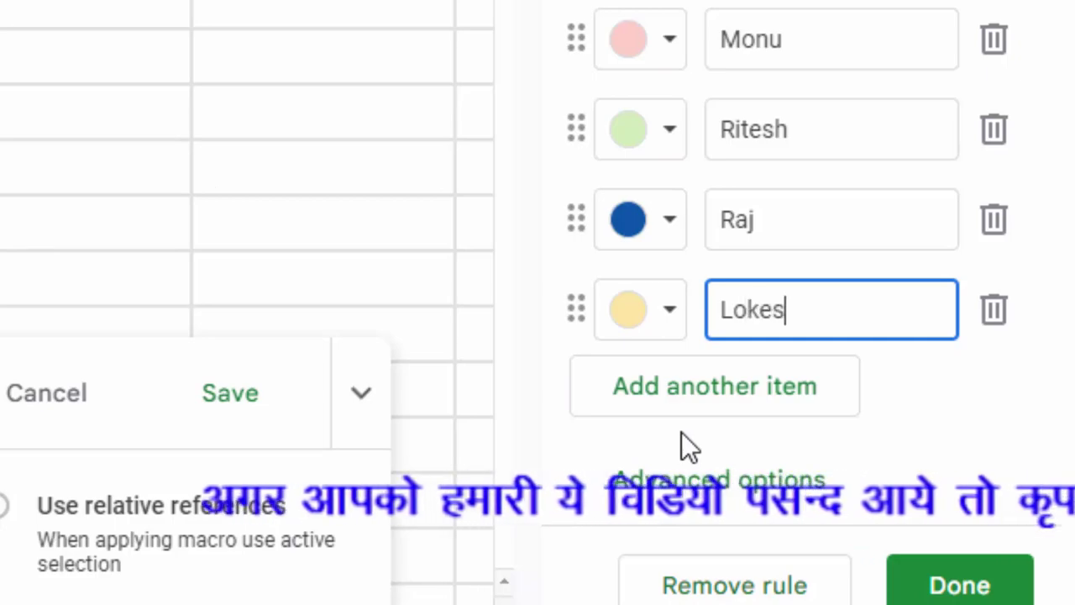
{"action": "type", "text": "h"}
{"action": "left_click", "coordinate": [999, 580]}
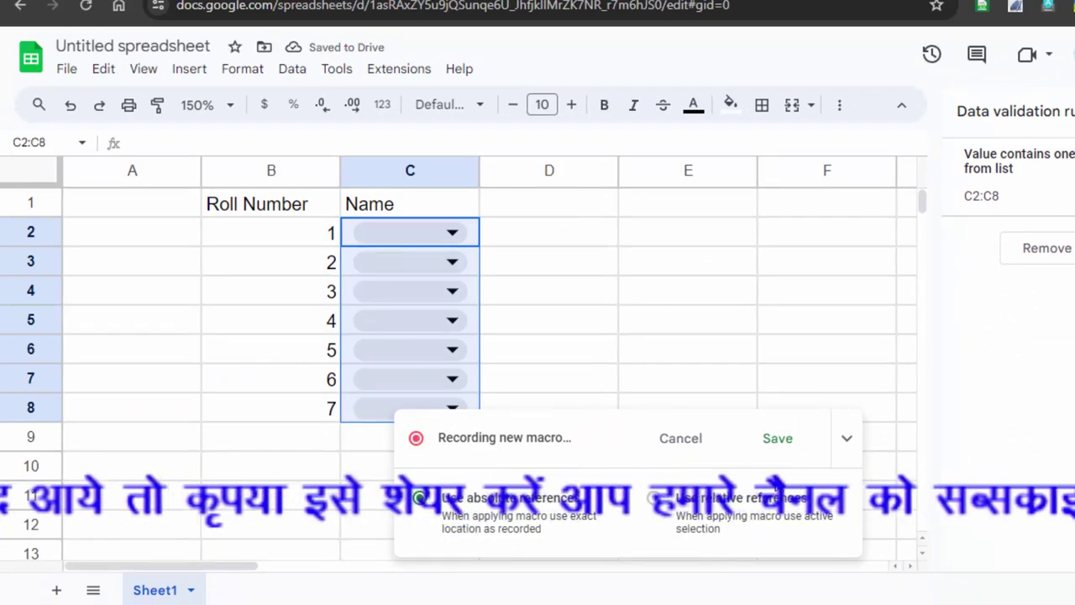
Step: Stop recording and save the macro as 'Student' with shortcut number 1
{"action": "left_click", "coordinate": [777, 438]}
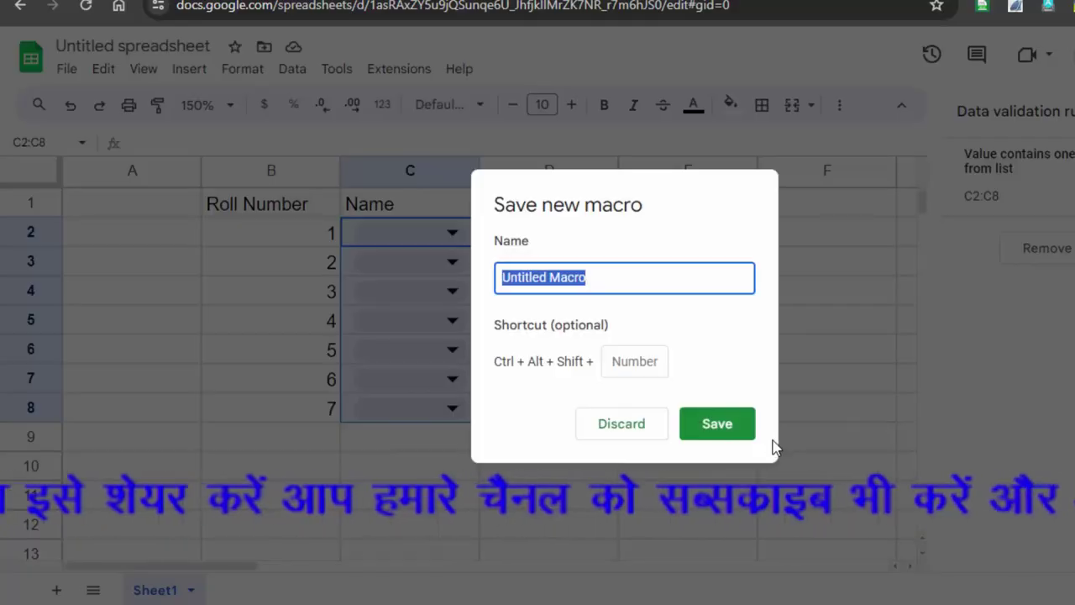
{"action": "key", "text": "BackSpace"}
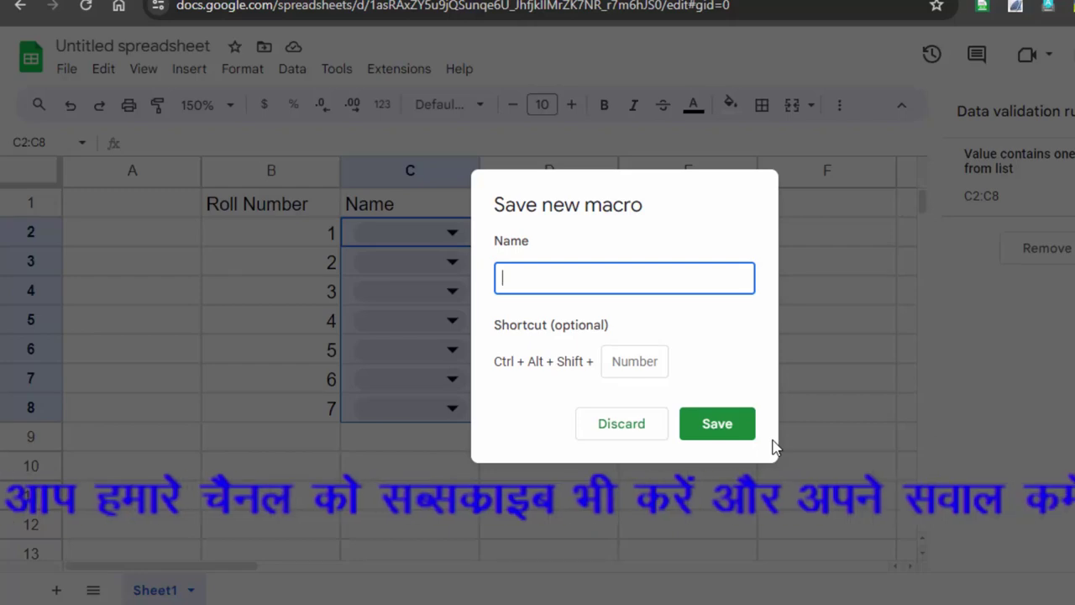
{"action": "type", "text": "A"}
{"action": "key", "text": "BackSpace"}
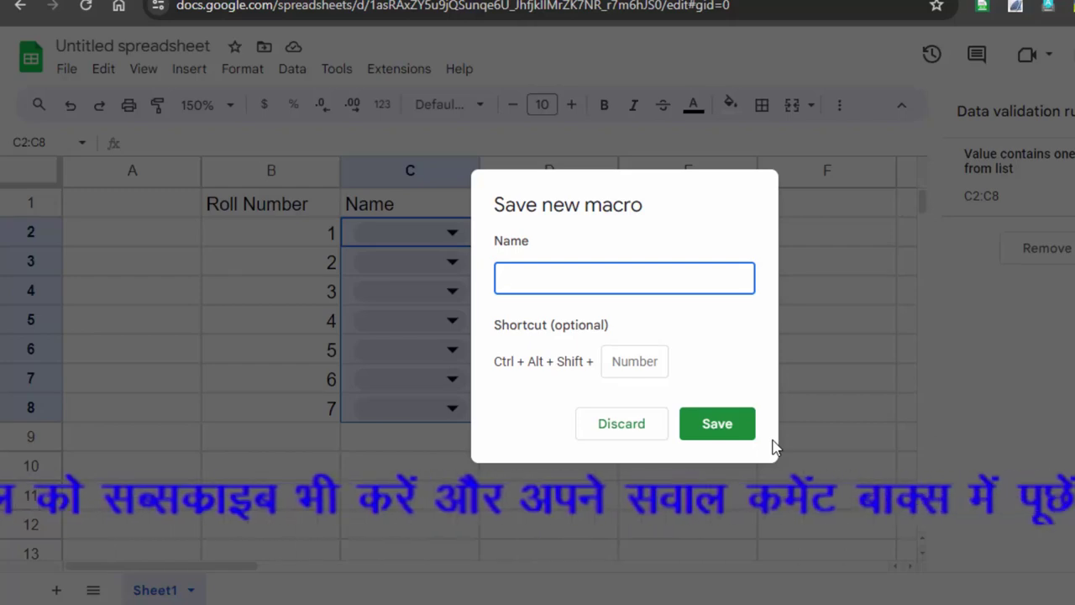
{"action": "type", "text": "Studen"}
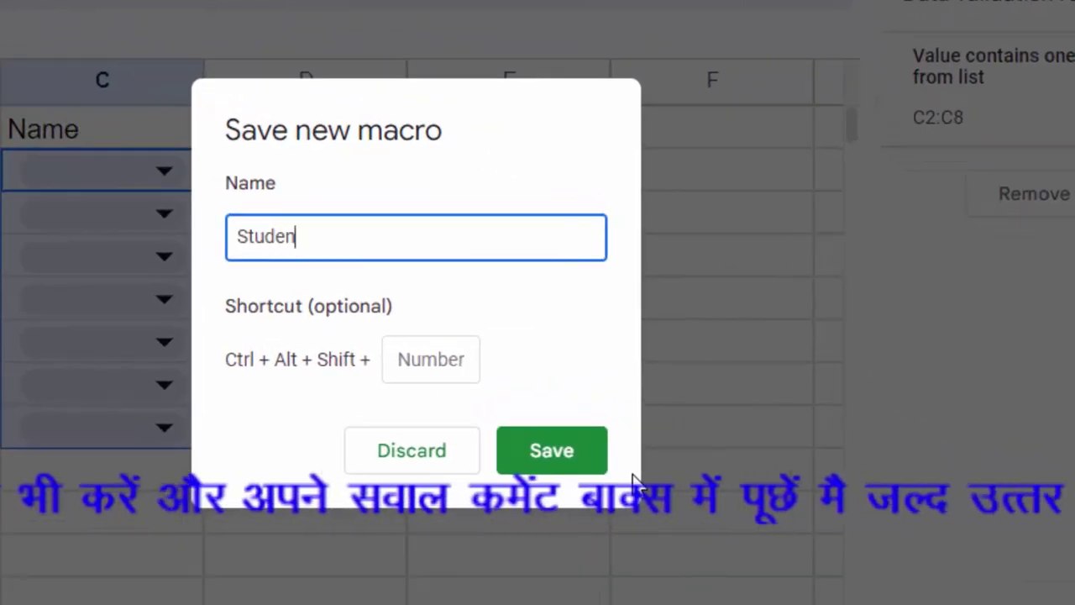
{"action": "type", "text": "t"}
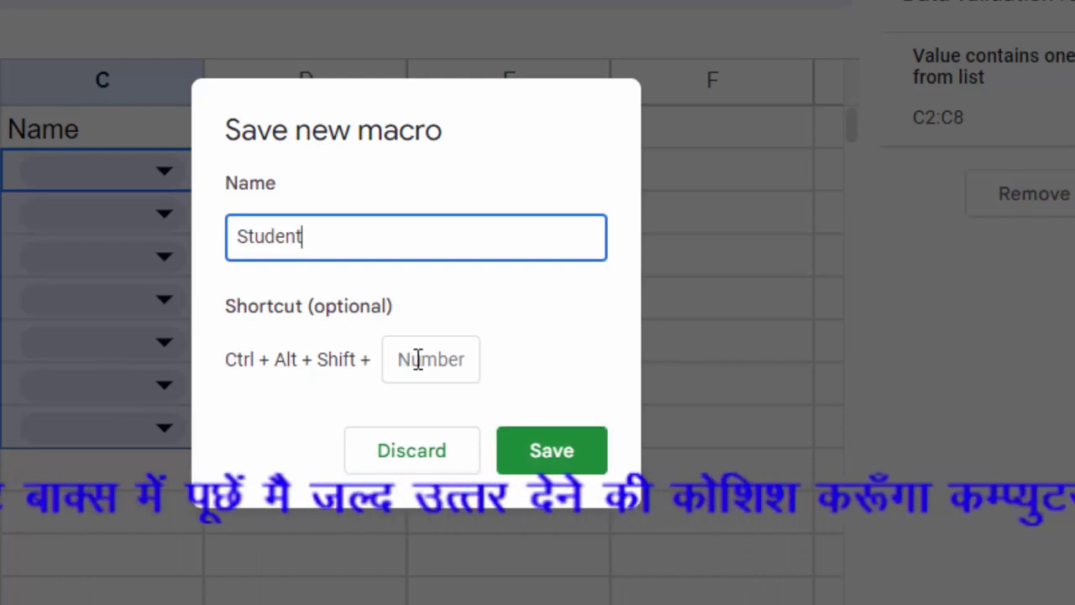
{"action": "left_click", "coordinate": [420, 359]}
{"action": "type", "text": "1"}
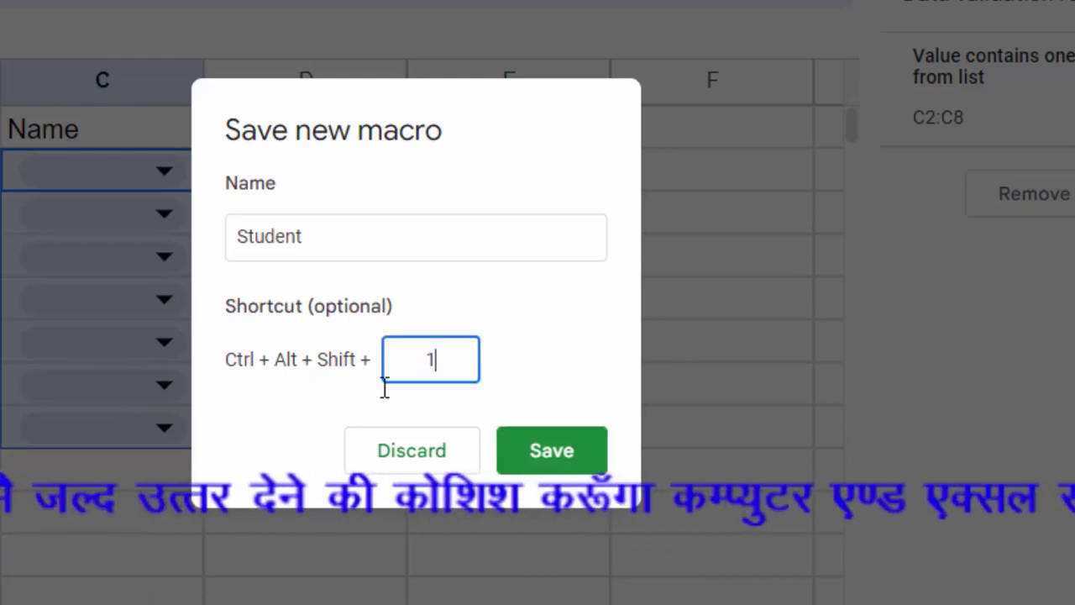
{"action": "left_click", "coordinate": [571, 449]}
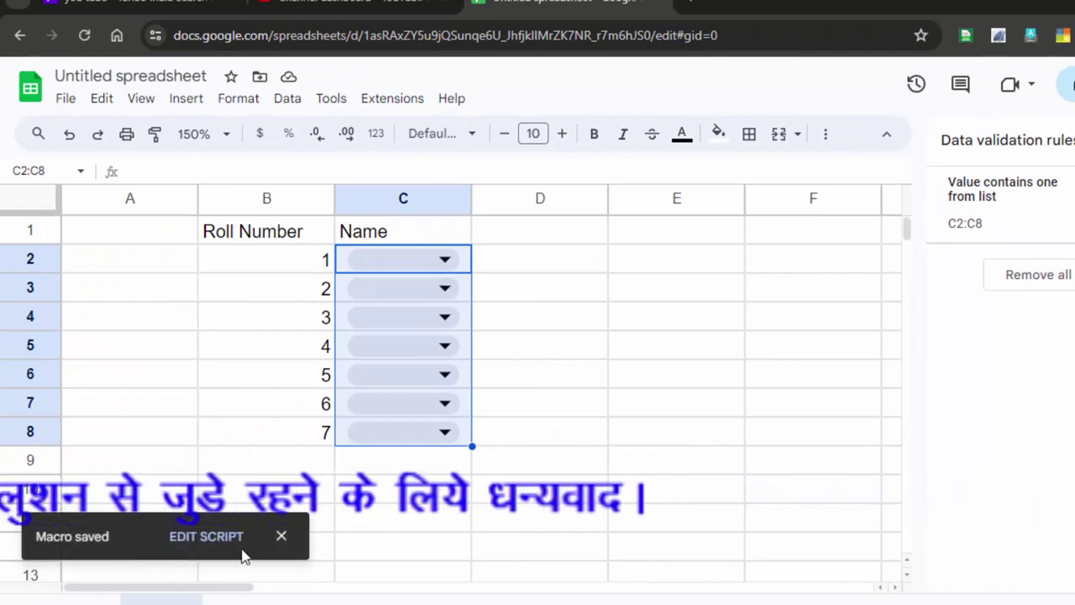
Step: Pick Ram, Shyam, Monu, Ritesh, Raj, Lokesh and Monu from the C2:C8 dropdowns
{"action": "left_click", "coordinate": [453, 262]}
{"action": "left_click", "coordinate": [370, 295]}
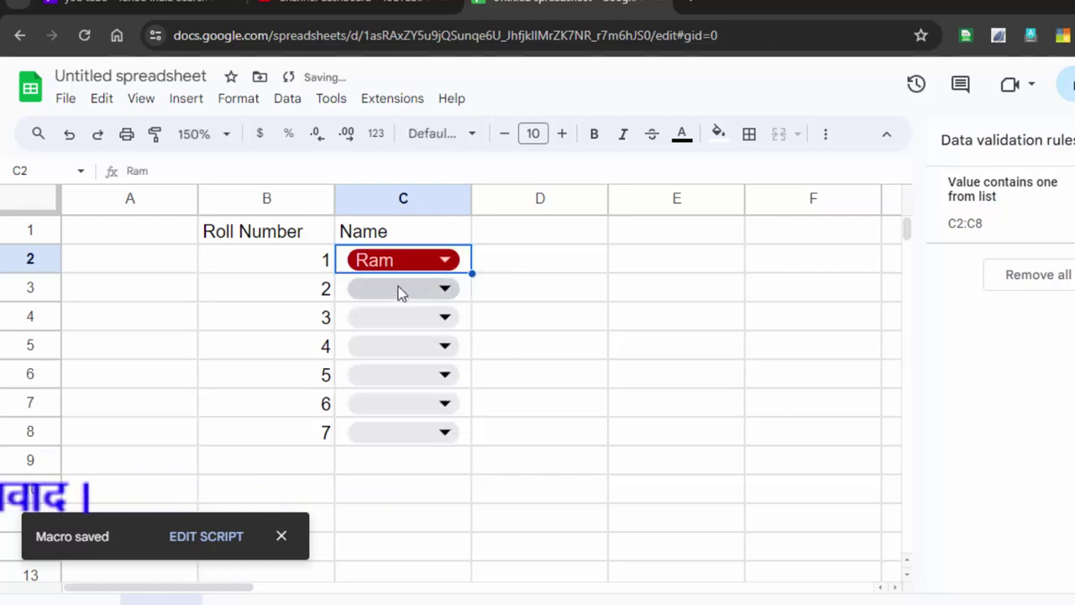
{"action": "left_click", "coordinate": [446, 291]}
{"action": "left_click", "coordinate": [372, 351]}
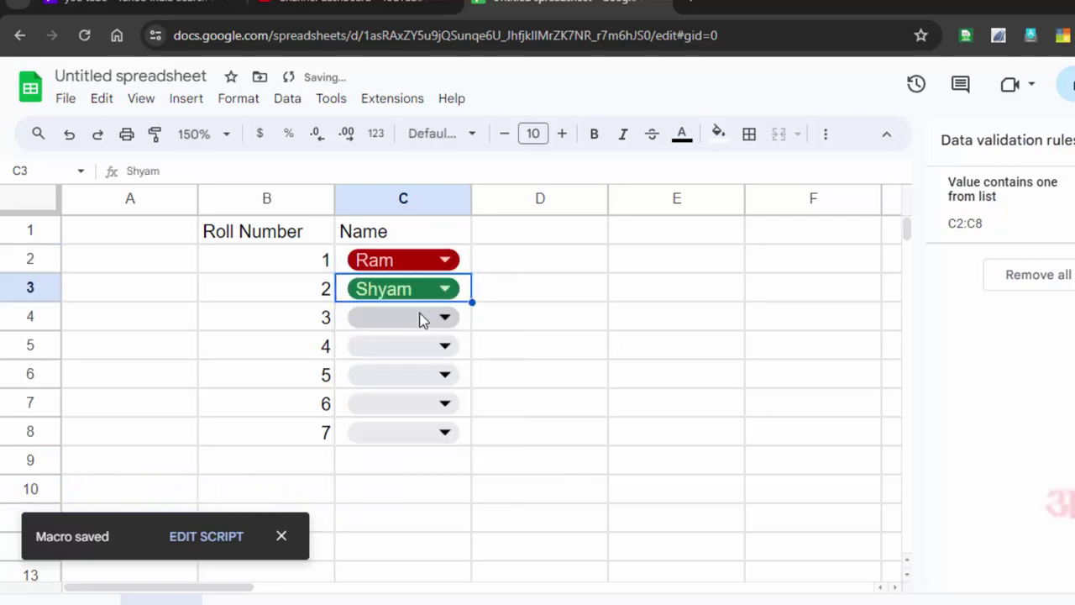
{"action": "left_click", "coordinate": [446, 322]}
{"action": "left_click", "coordinate": [379, 413]}
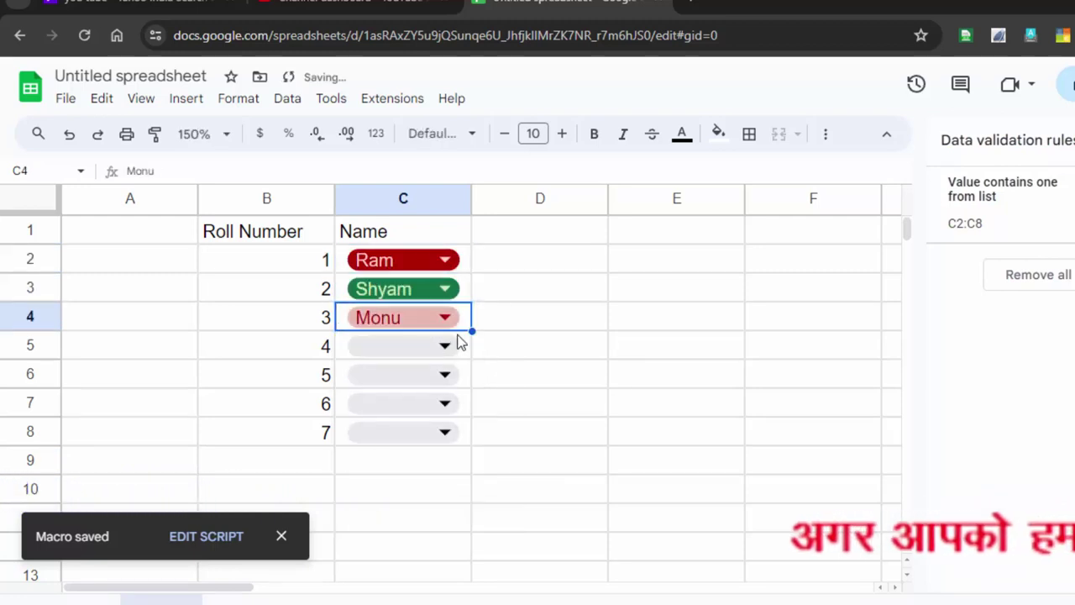
{"action": "left_click", "coordinate": [446, 348]}
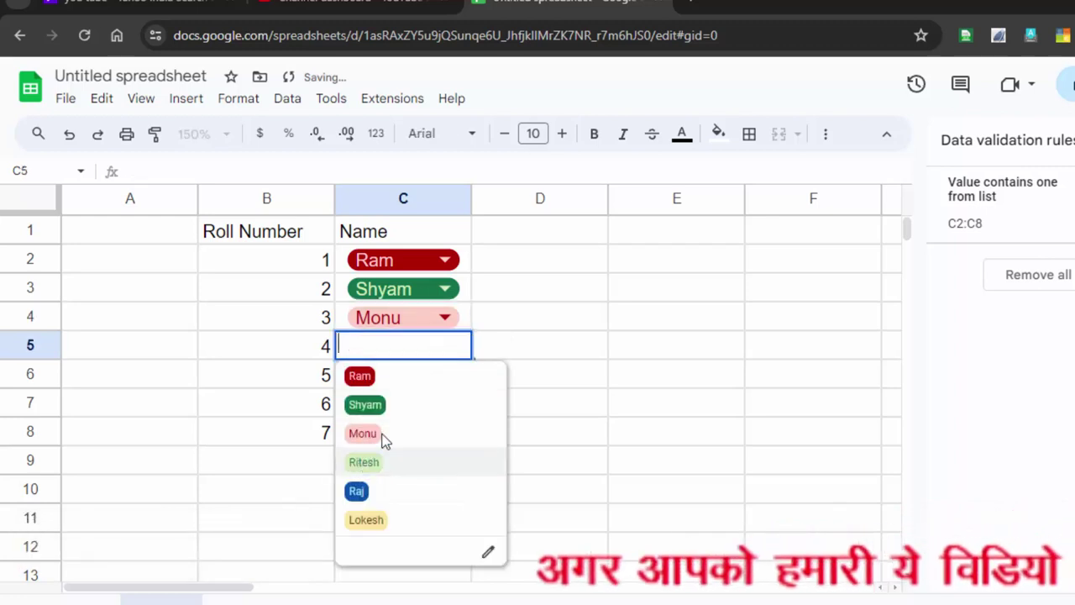
{"action": "left_click", "coordinate": [370, 458]}
{"action": "left_click", "coordinate": [445, 375]}
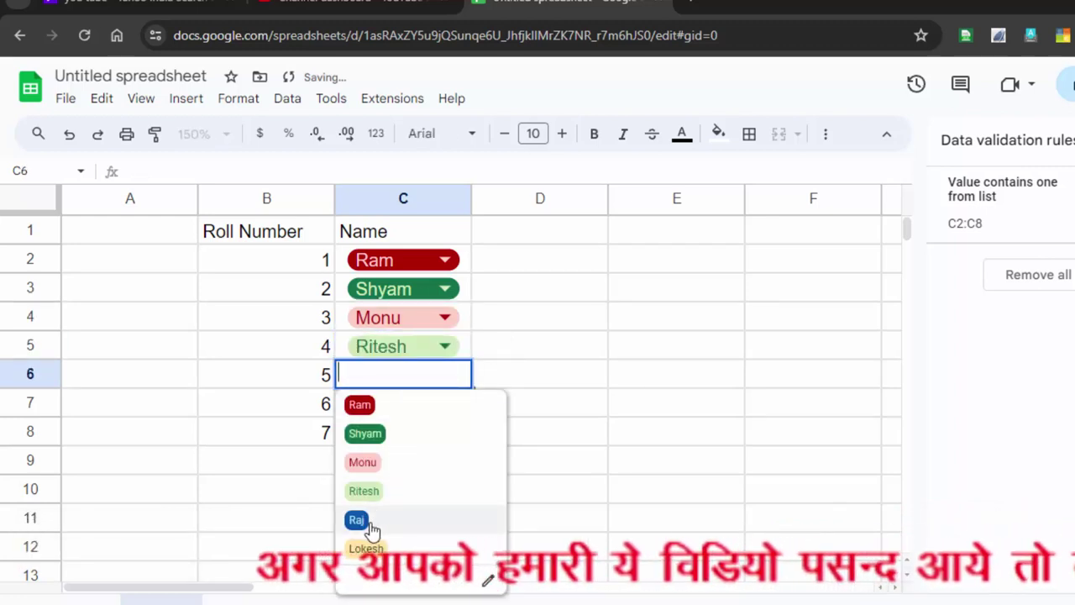
{"action": "left_click", "coordinate": [368, 517]}
{"action": "left_click", "coordinate": [444, 404]}
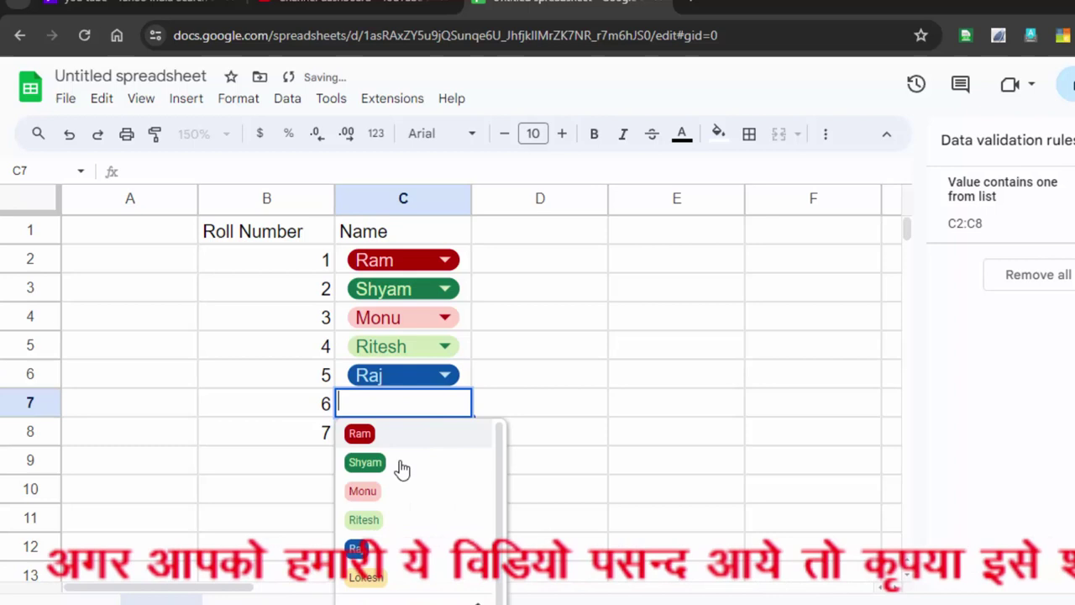
{"action": "left_click", "coordinate": [370, 575]}
{"action": "left_click", "coordinate": [444, 433]}
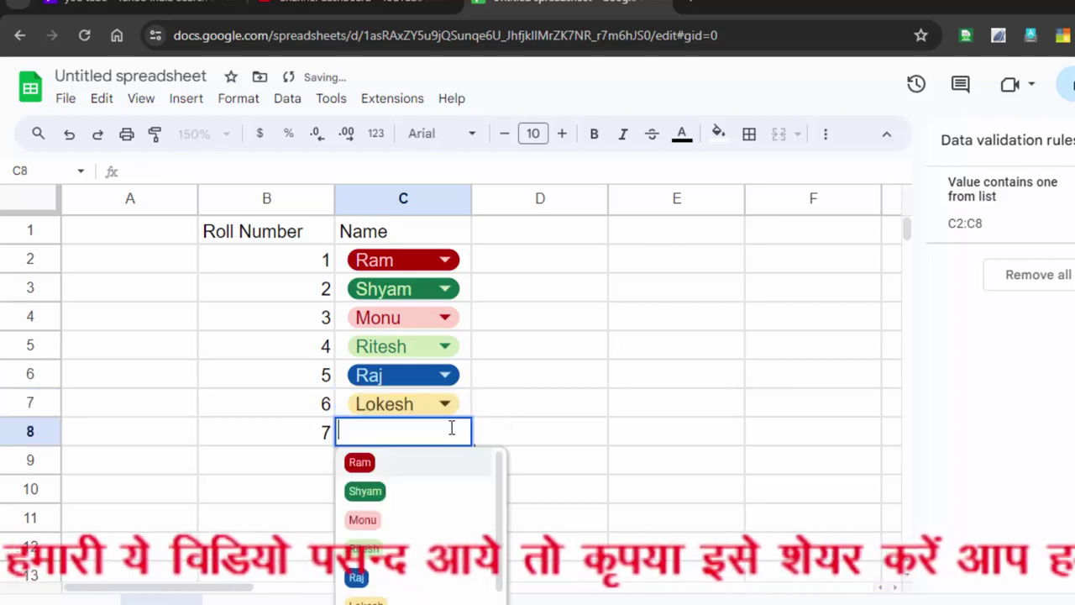
{"action": "left_click", "coordinate": [363, 520]}
{"action": "left_click", "coordinate": [559, 497]}
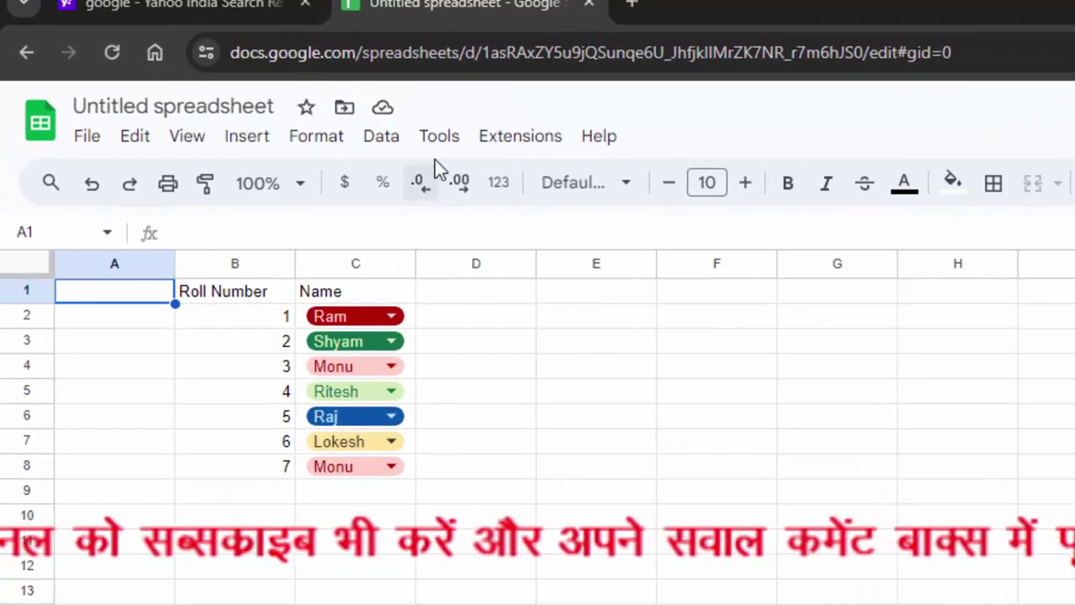
Step: Add a new Sheet2, zoom it to 150%, and select cell B2
{"action": "left_click", "coordinate": [520, 136]}
{"action": "mouse_move", "coordinate": [616, 231]}
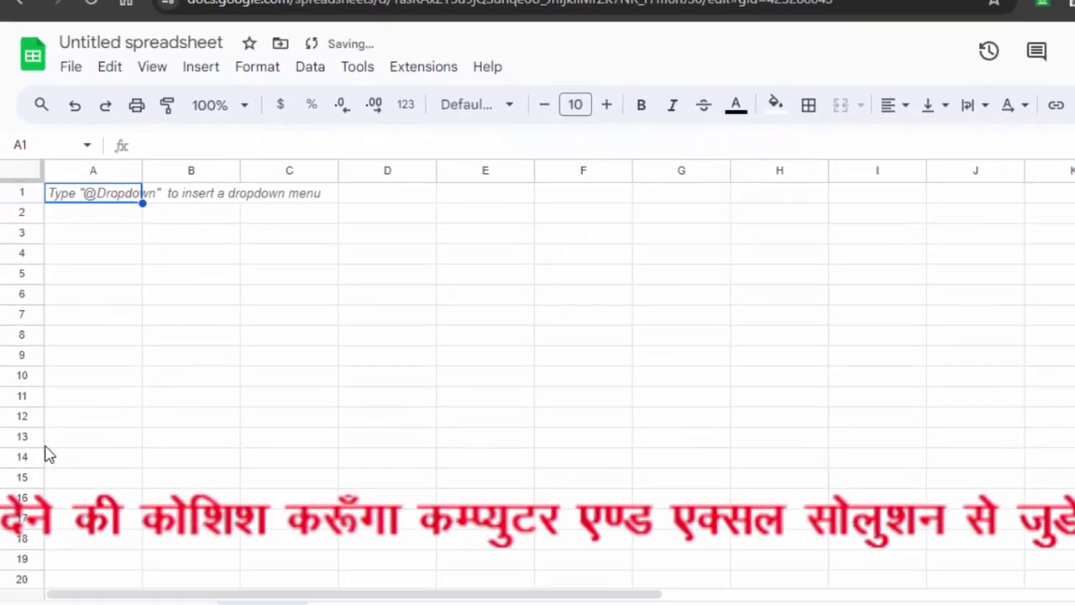
{"action": "left_click", "coordinate": [382, 199]}
{"action": "left_click", "coordinate": [236, 95]}
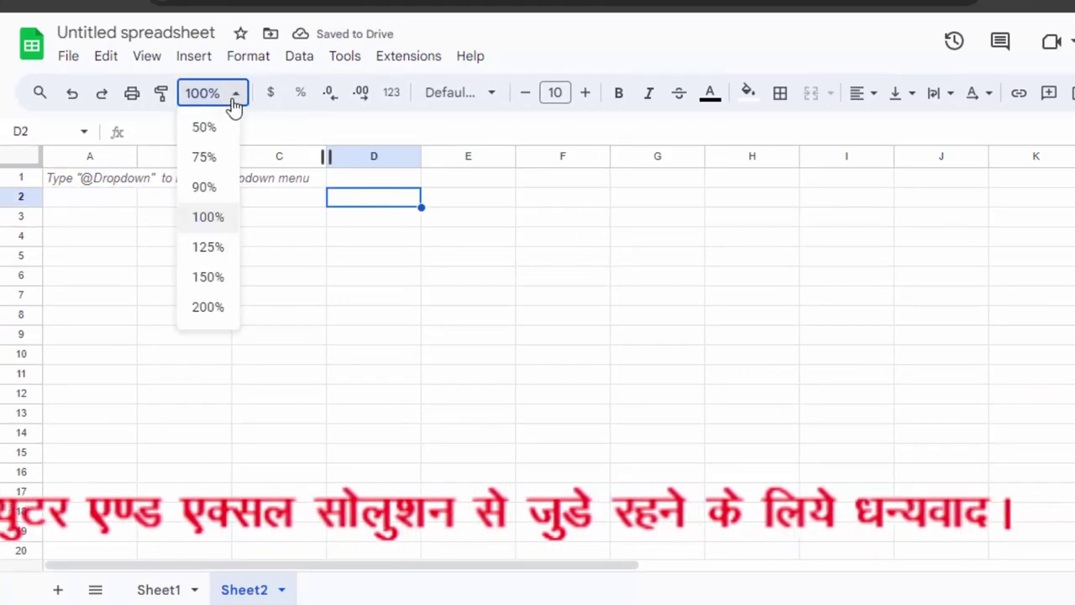
{"action": "left_click", "coordinate": [234, 283]}
{"action": "left_click", "coordinate": [268, 237]}
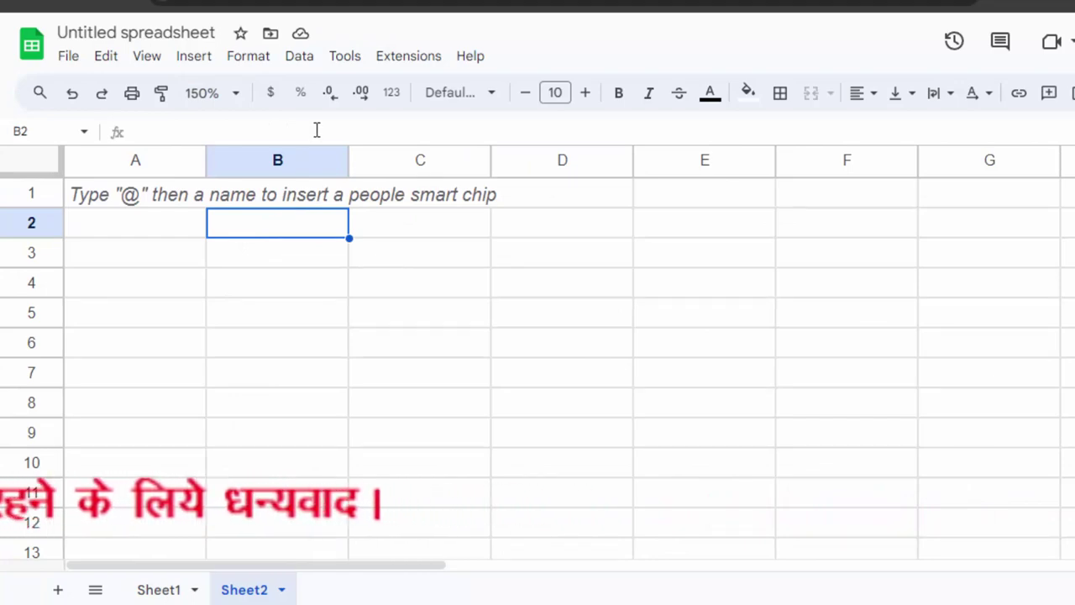
Step: Run the Student macro on Sheet2, authorising it with the account and allowing access
{"action": "left_click", "coordinate": [411, 58]}
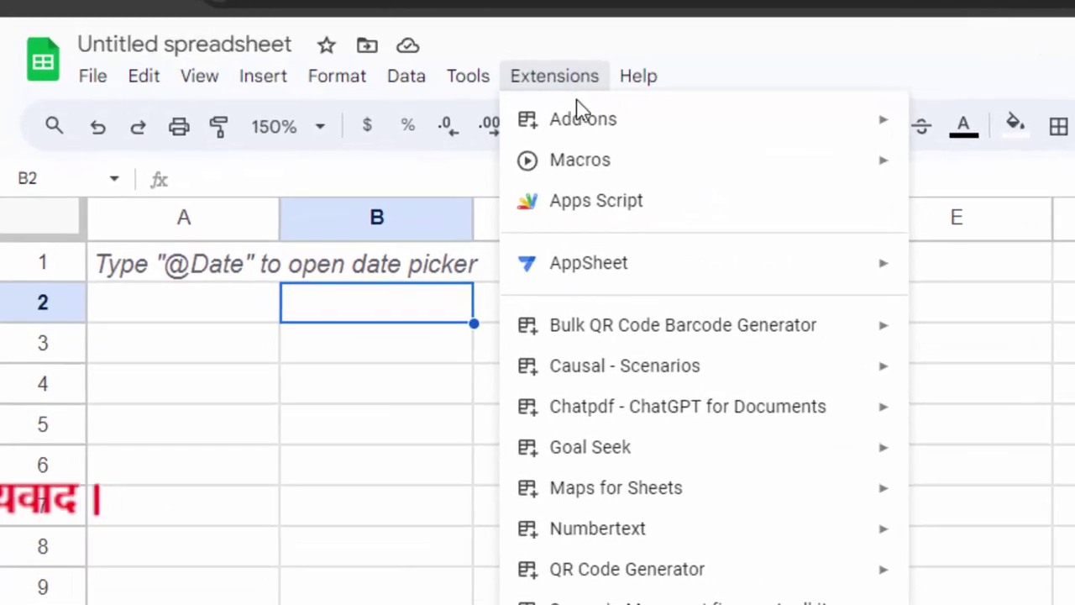
{"action": "mouse_move", "coordinate": [640, 168]}
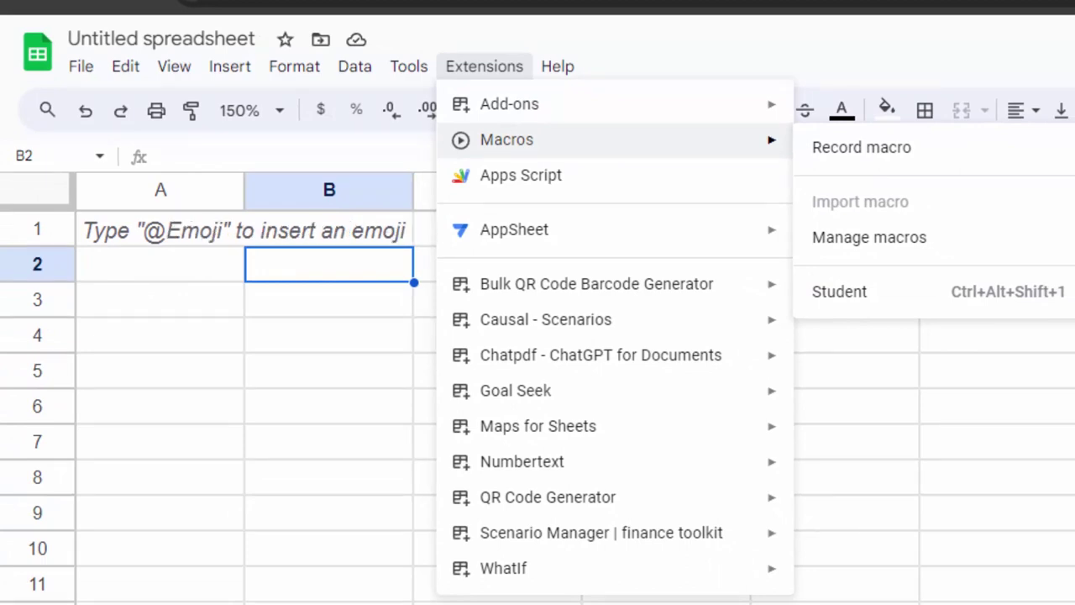
{"action": "left_click", "coordinate": [989, 302]}
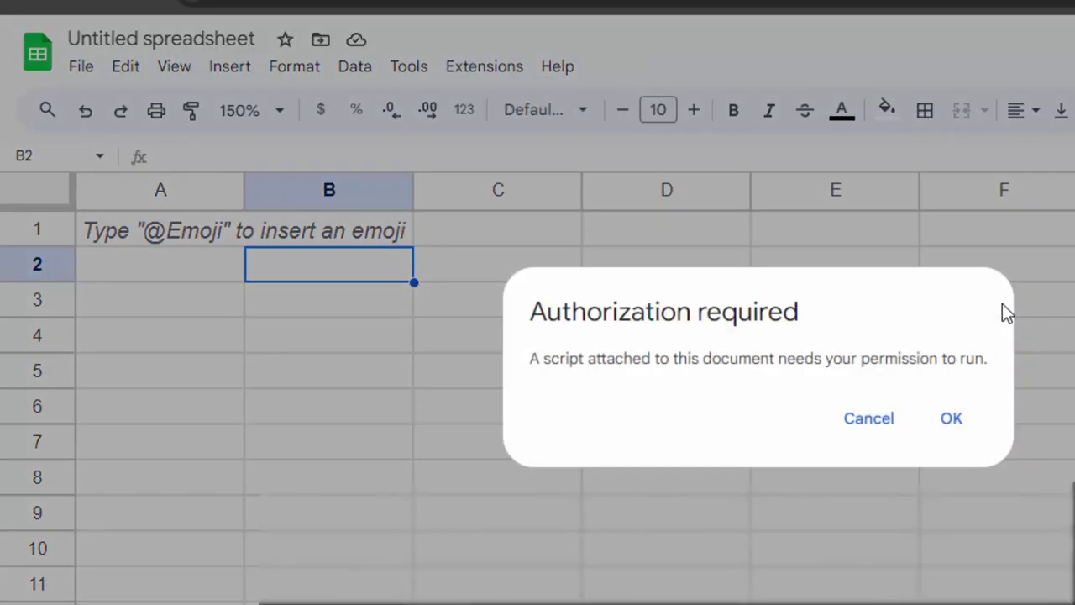
{"action": "left_click", "coordinate": [944, 425]}
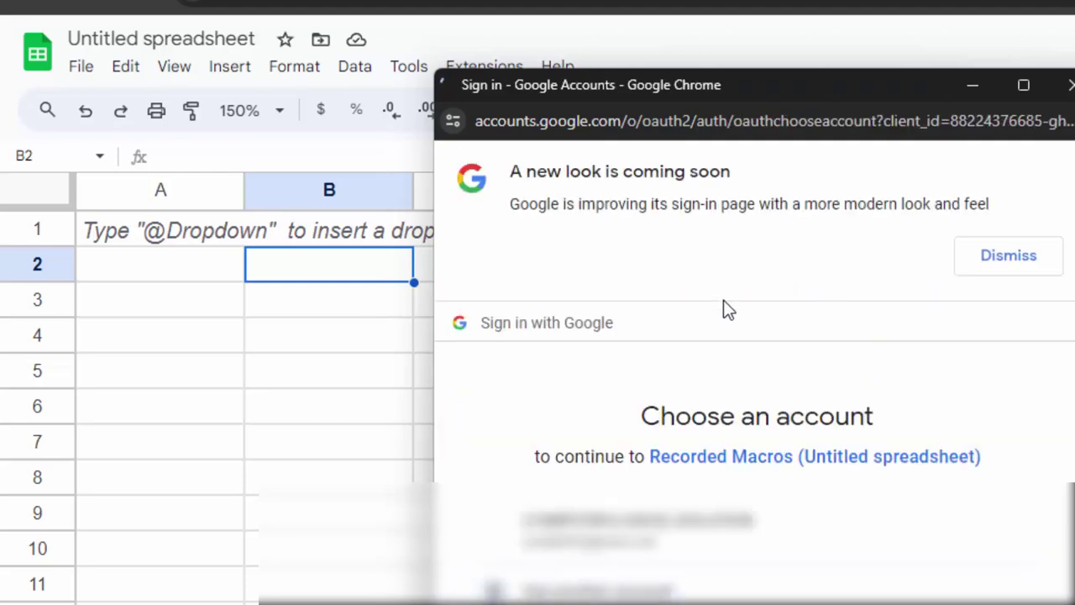
{"action": "left_click", "coordinate": [780, 528]}
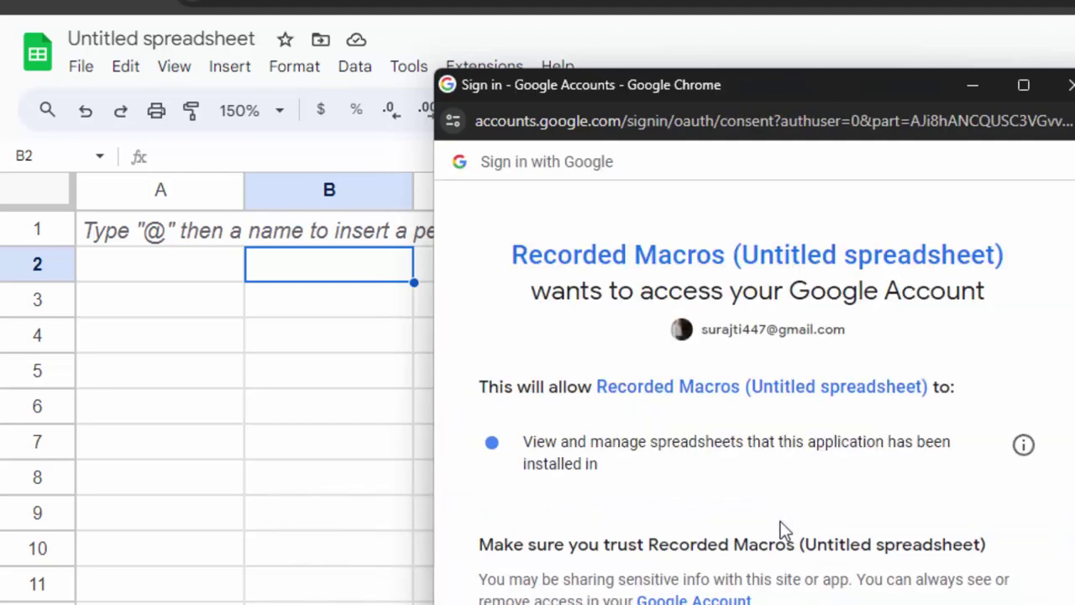
{"action": "scroll", "coordinate": [780, 520], "scroll_direction": "down", "scroll_amount": 5}
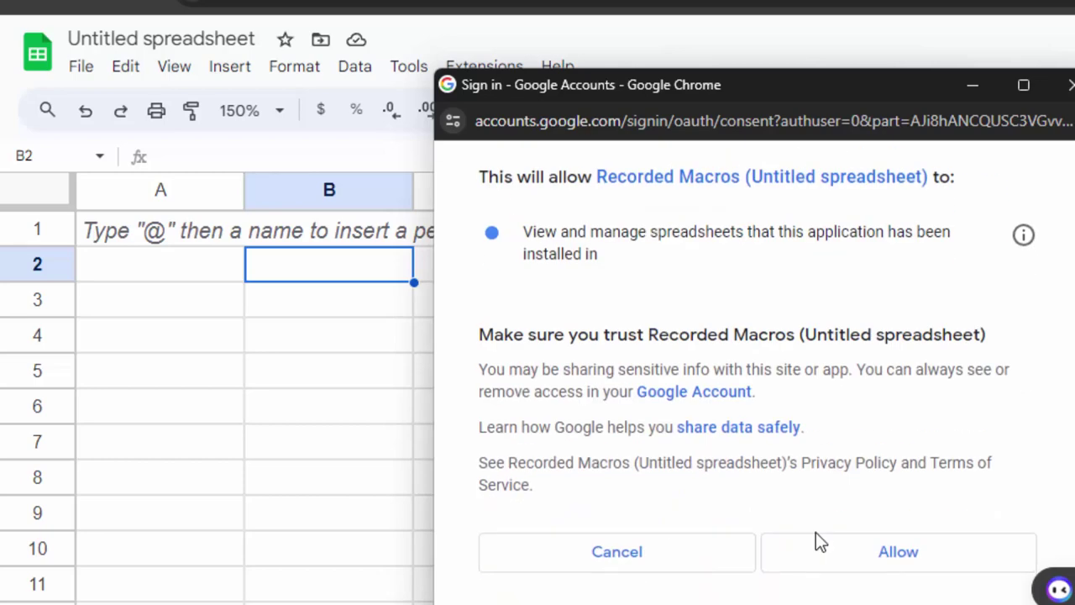
{"action": "left_click", "coordinate": [899, 554]}
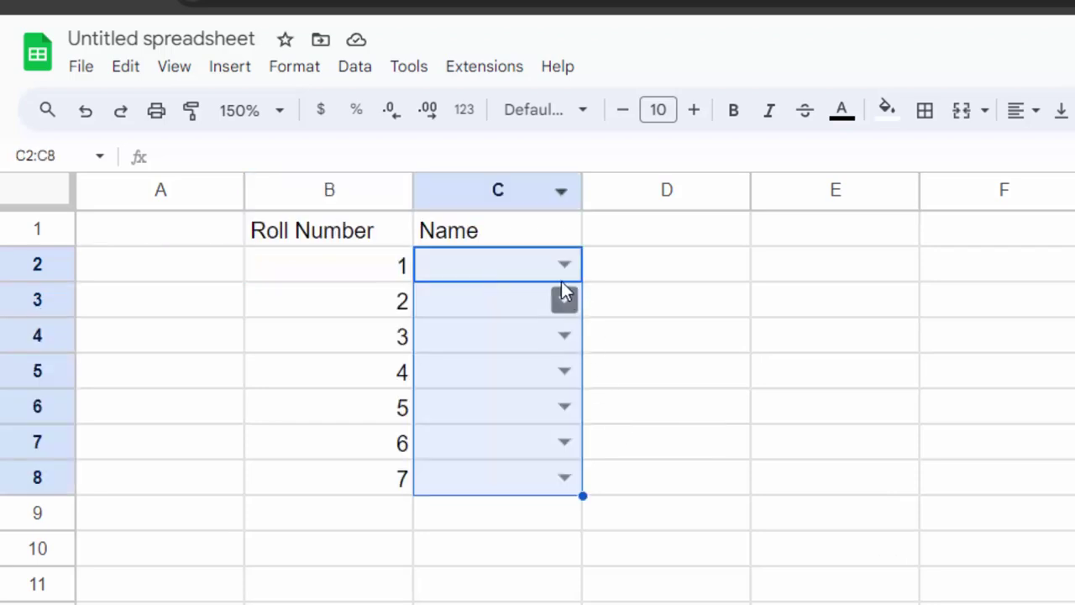
Step: Pick Ram, Shyam, Monu and Ritesh from the name dropdowns in C2:C5 for rolls 1–4
{"action": "left_click", "coordinate": [561, 265]}
{"action": "left_click", "coordinate": [488, 305]}
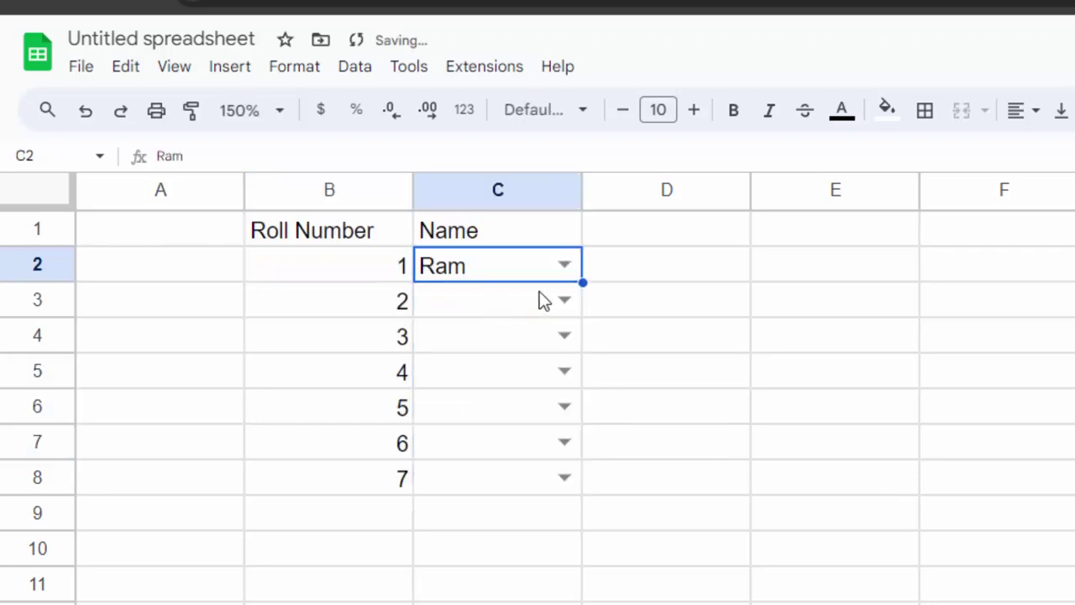
{"action": "left_click", "coordinate": [567, 300]}
{"action": "left_click", "coordinate": [458, 364]}
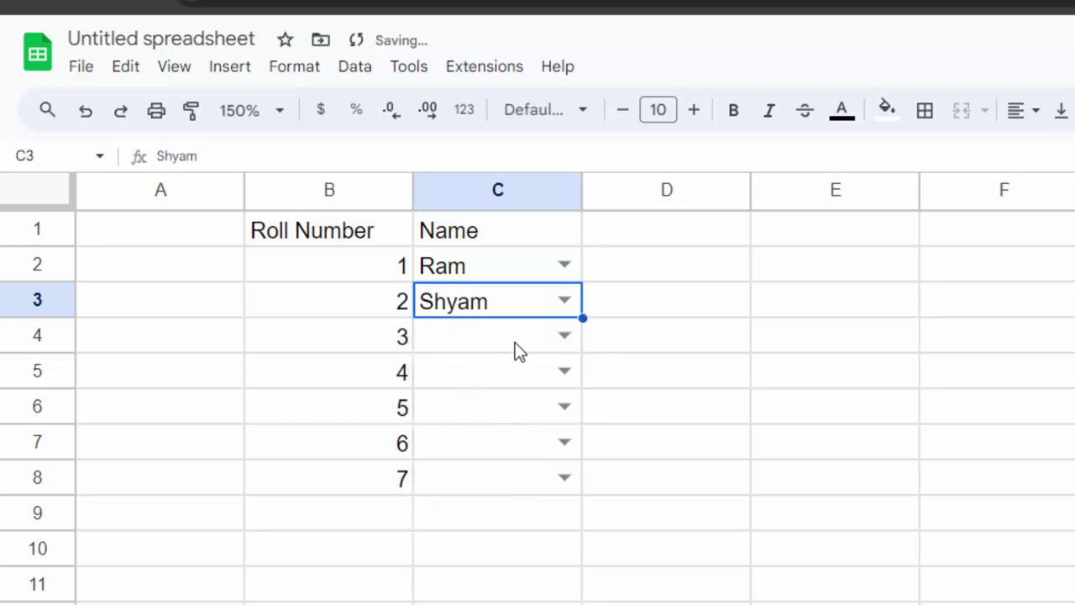
{"action": "left_click", "coordinate": [565, 343]}
{"action": "left_click", "coordinate": [467, 425]}
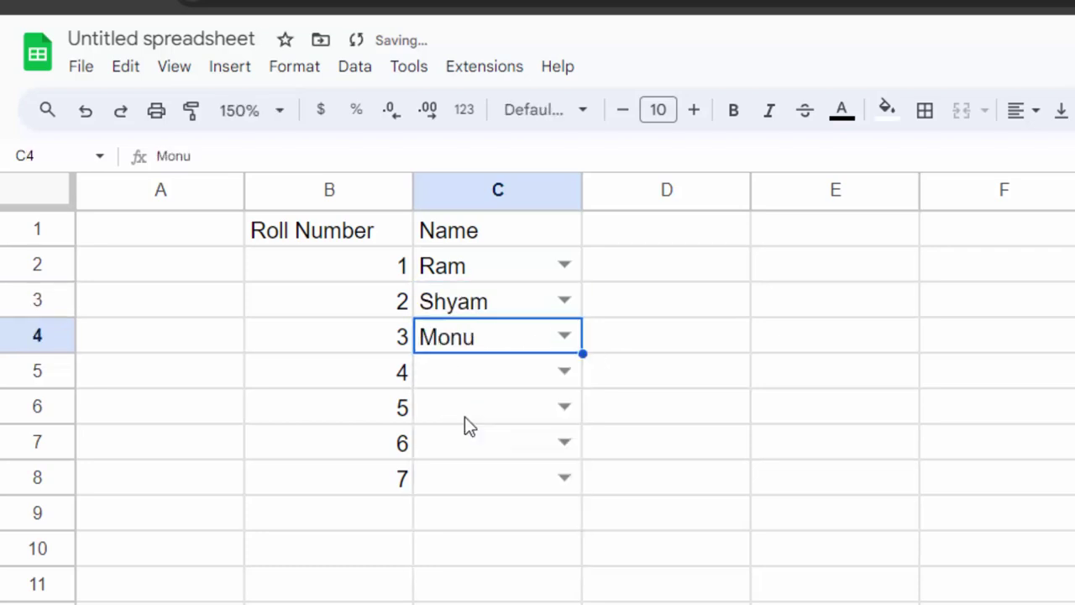
{"action": "left_click", "coordinate": [565, 372]}
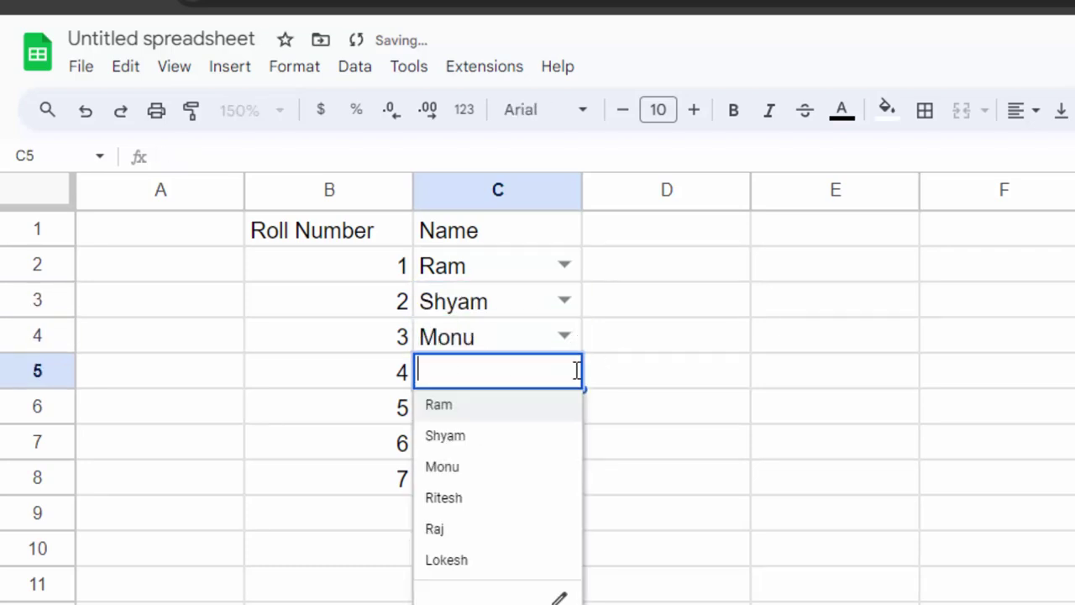
{"action": "left_click", "coordinate": [480, 499]}
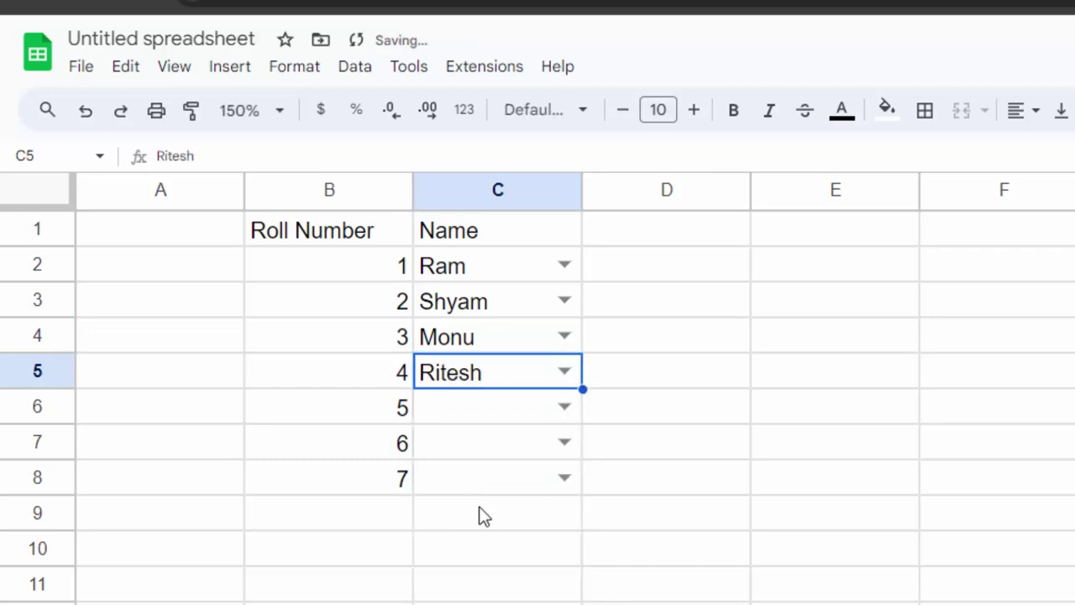
Step: Pick Raj, Lokesh and Lokesh from the name dropdowns in C6:C8 for rolls 5–7
{"action": "left_click", "coordinate": [563, 407]}
{"action": "left_click", "coordinate": [434, 564]}
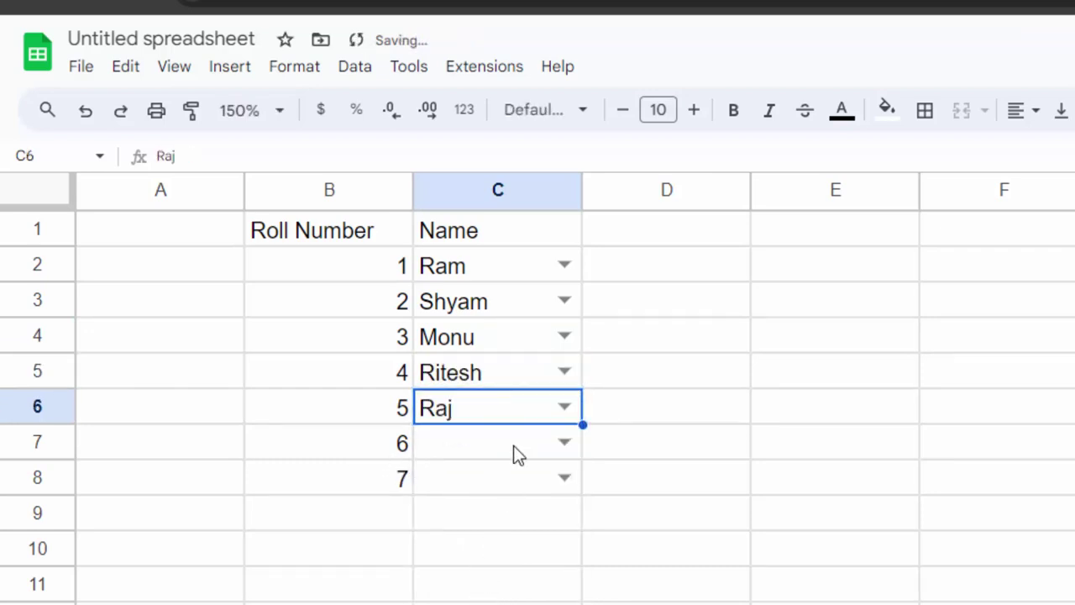
{"action": "left_click", "coordinate": [518, 450]}
{"action": "left_click", "coordinate": [563, 444]}
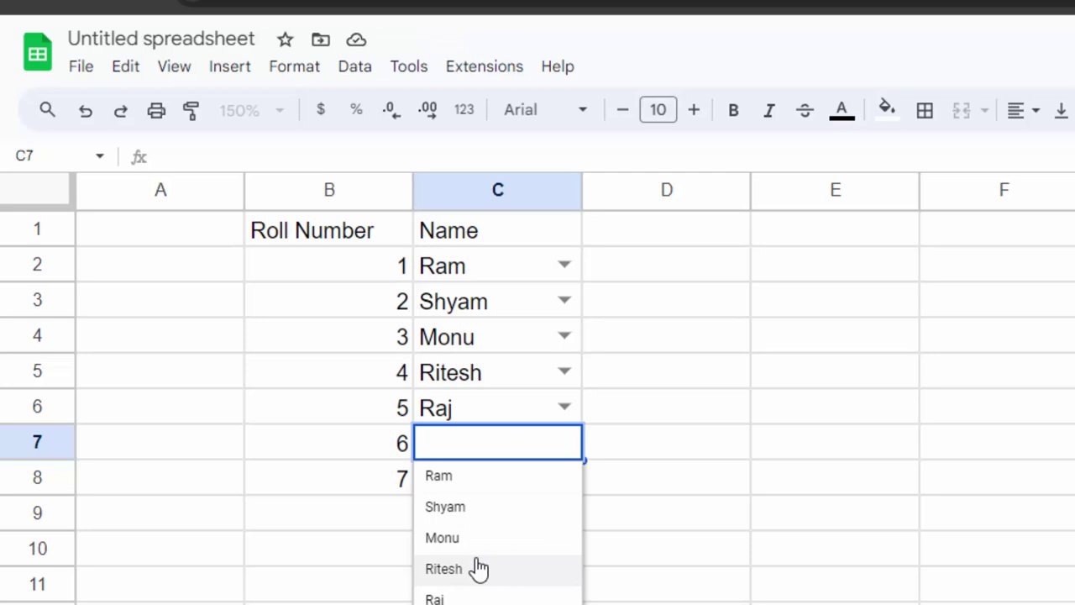
{"action": "left_click", "coordinate": [438, 604]}
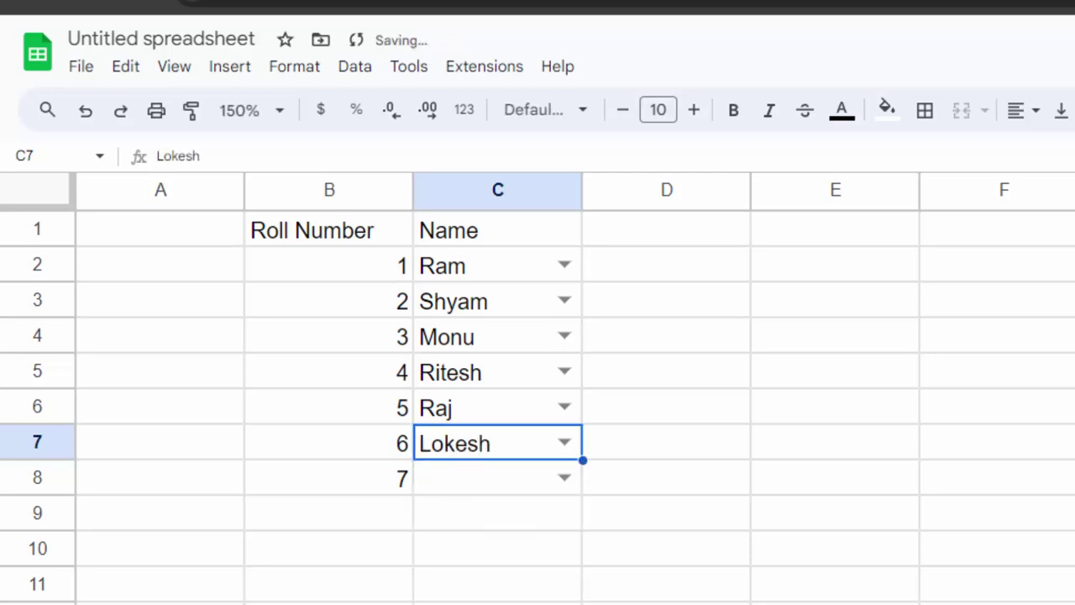
{"action": "left_click", "coordinate": [550, 485]}
{"action": "left_click", "coordinate": [562, 478]}
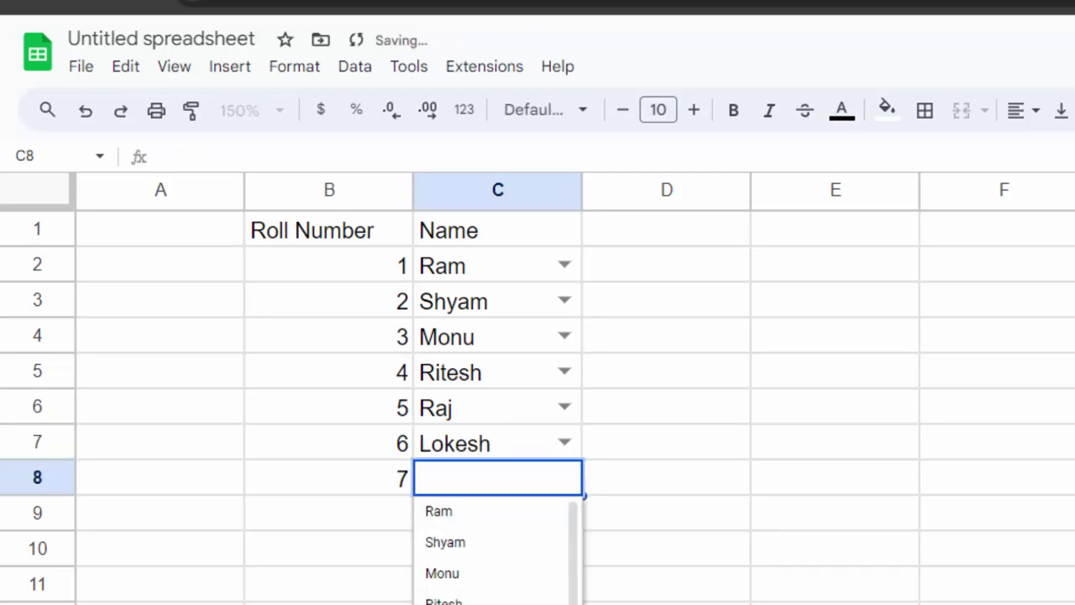
{"action": "left_click", "coordinate": [541, 598]}
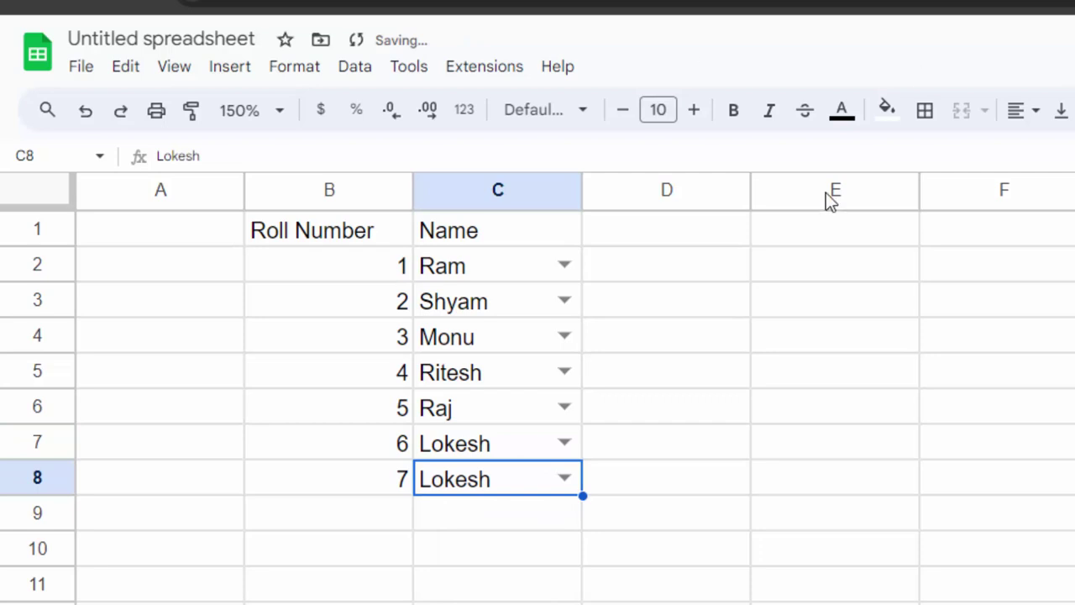